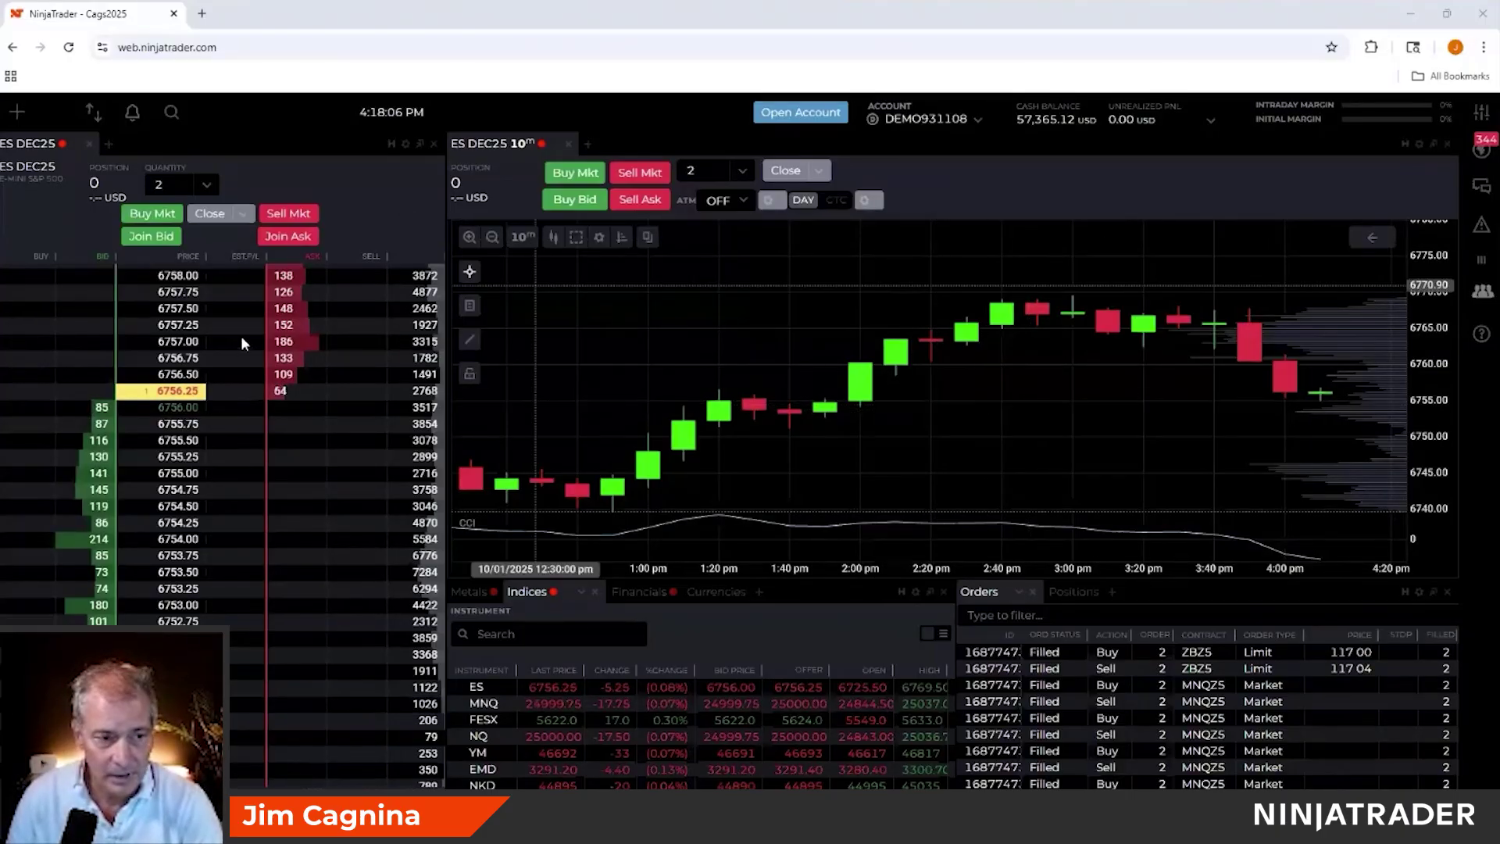
Step: Look through the available dashboard widgets and workspace templates, and return to the workspace
{"action": "left_click", "coordinate": [15, 117]}
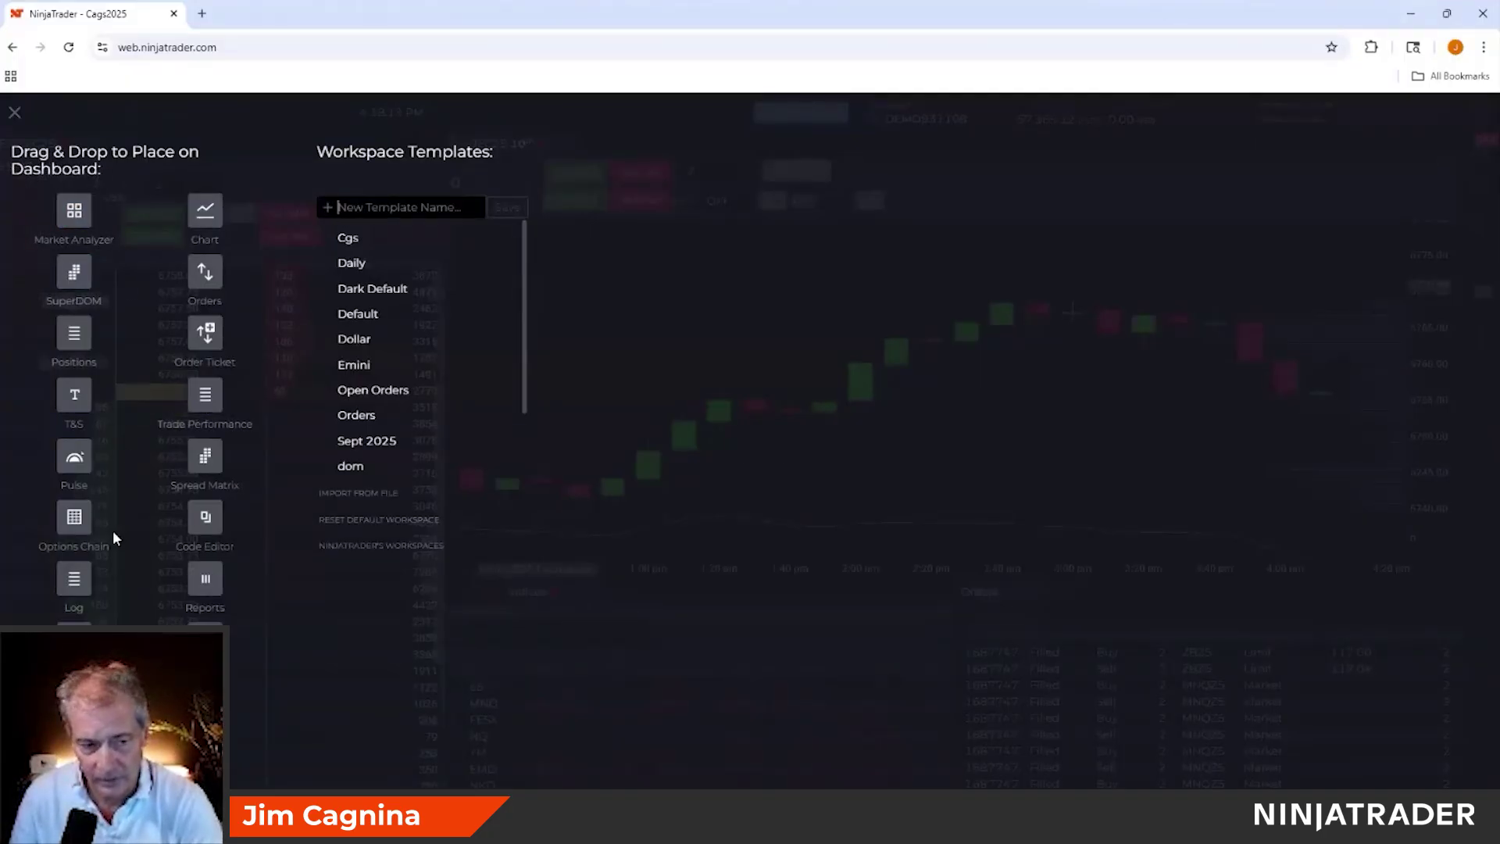
{"action": "left_click", "coordinate": [16, 114]}
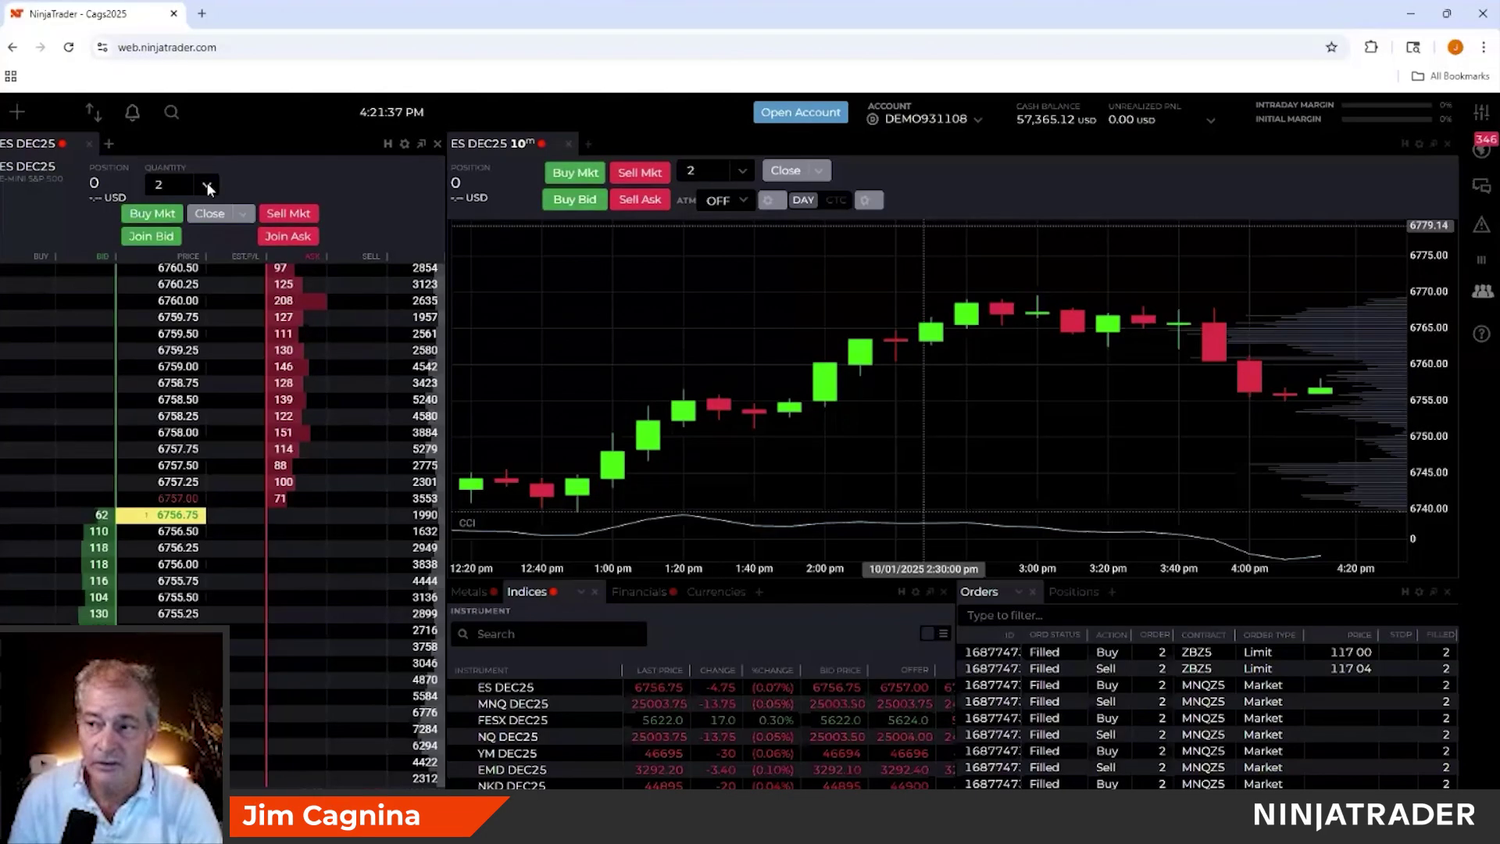
Step: Set the ES DEC25 order quantity to 1 in the price ladder and buy at market
{"action": "left_click", "coordinate": [207, 186]}
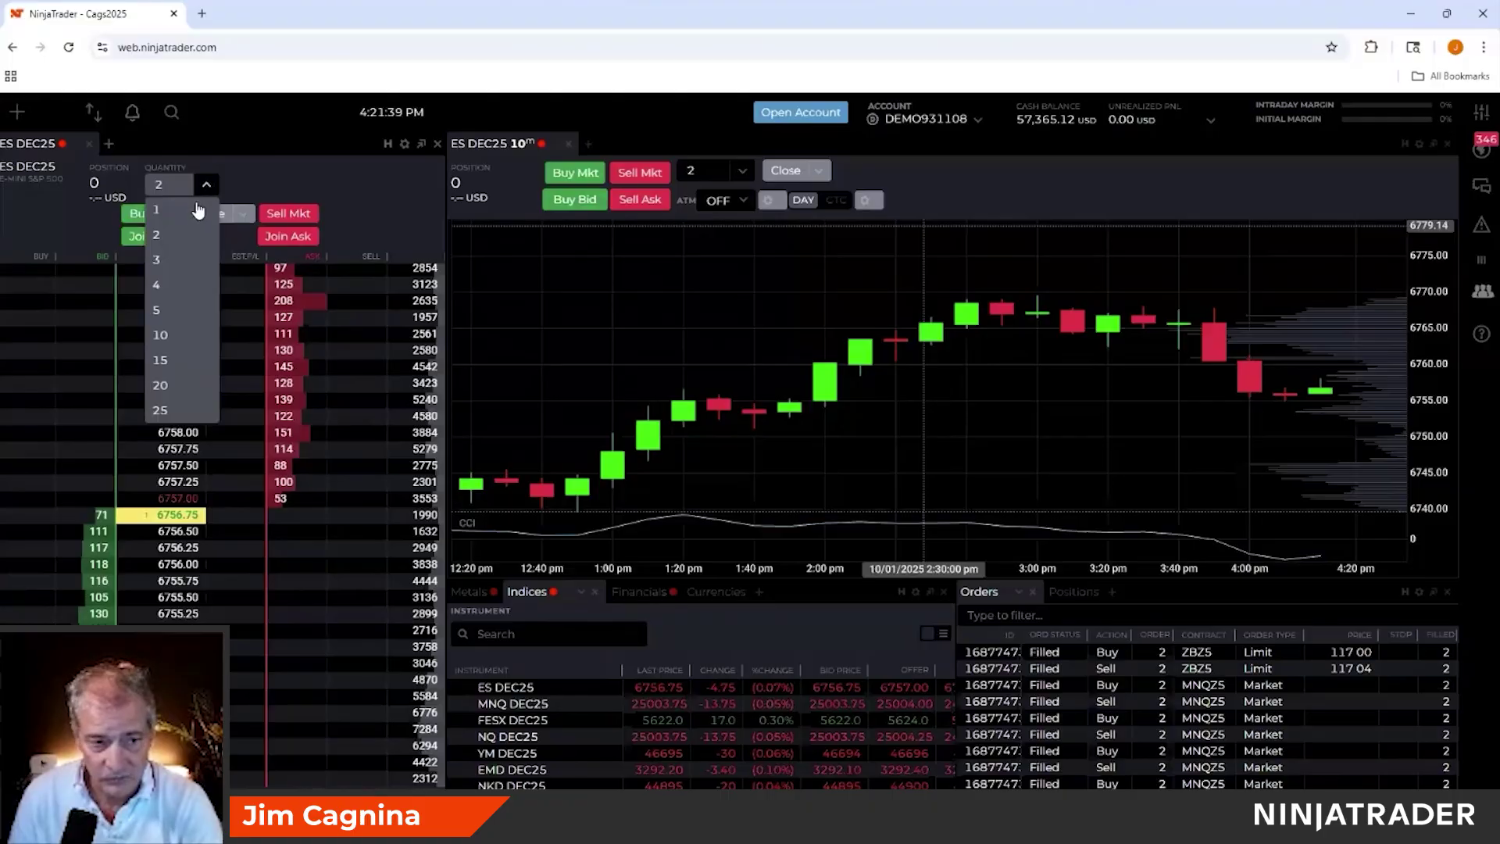
{"action": "left_click", "coordinate": [166, 219]}
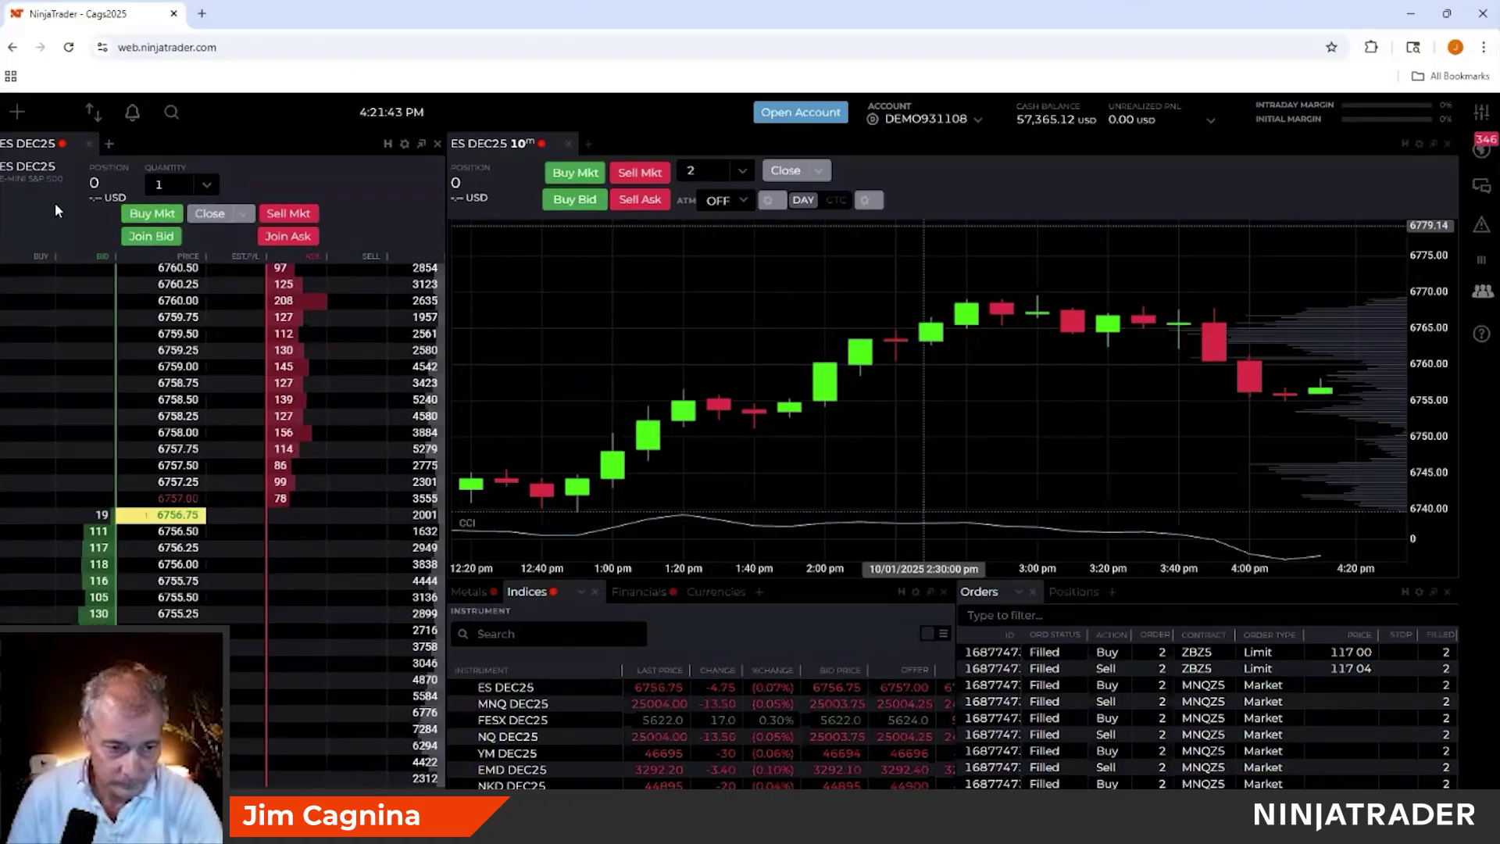
{"action": "left_click", "coordinate": [156, 218]}
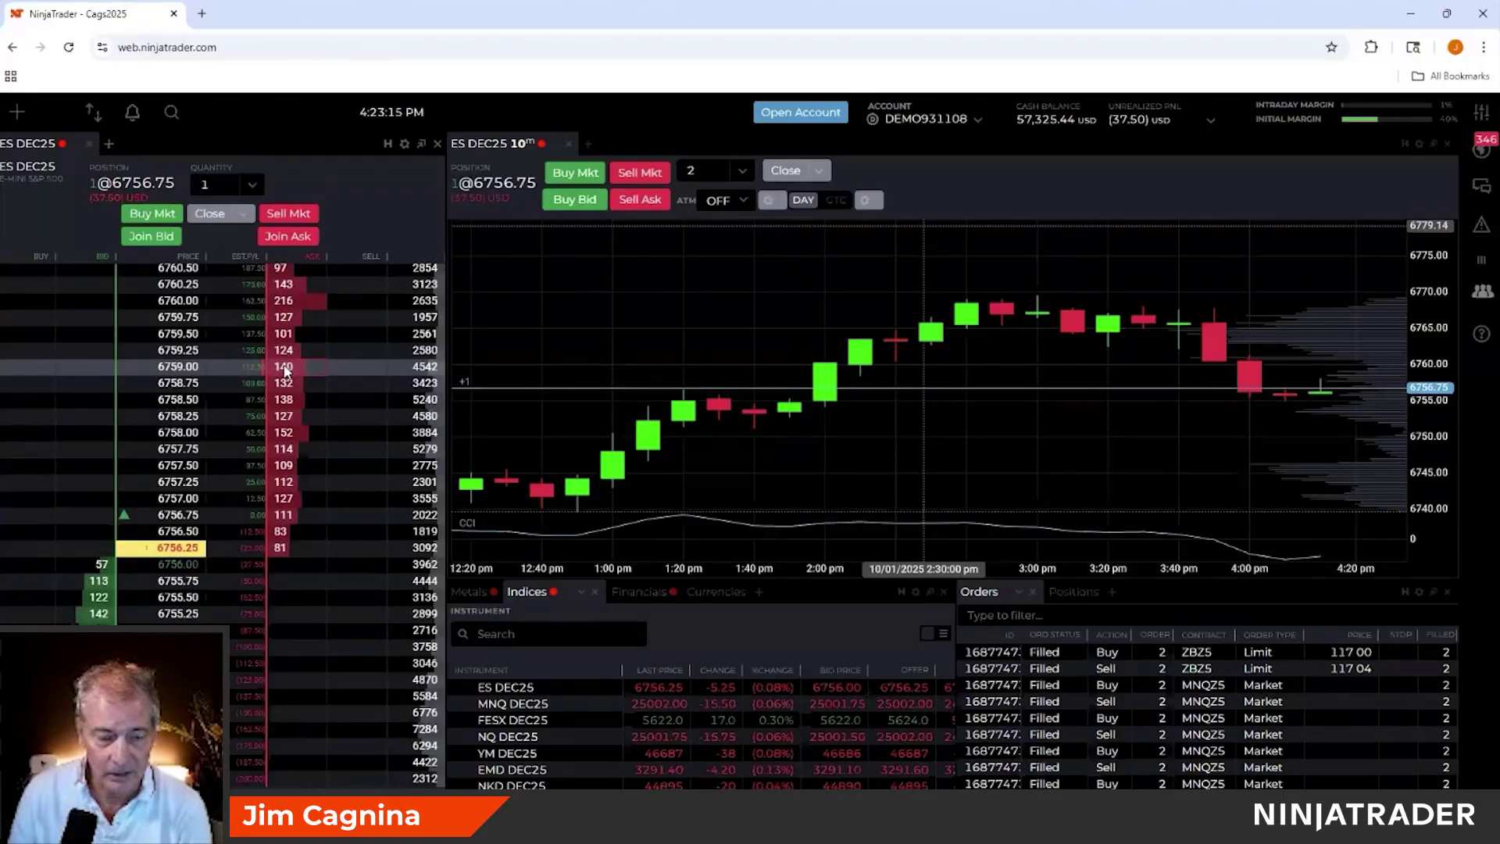
Step: Bracket the long ES DEC25 position with a sell limit at 6759.00 and a sell stop at 6755.00
{"action": "left_click", "coordinate": [285, 371]}
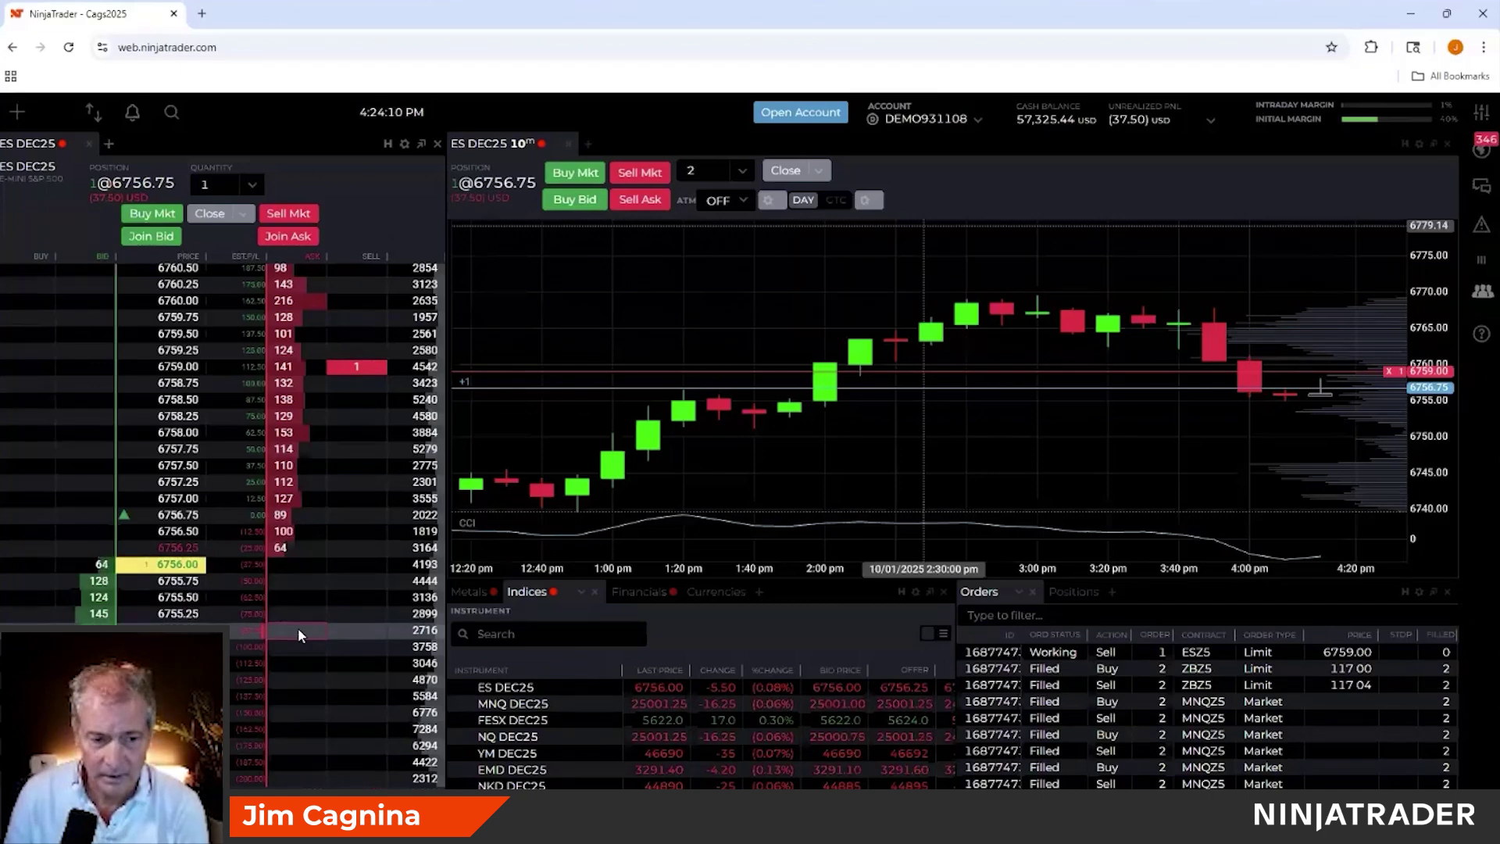
{"action": "left_click", "coordinate": [298, 626]}
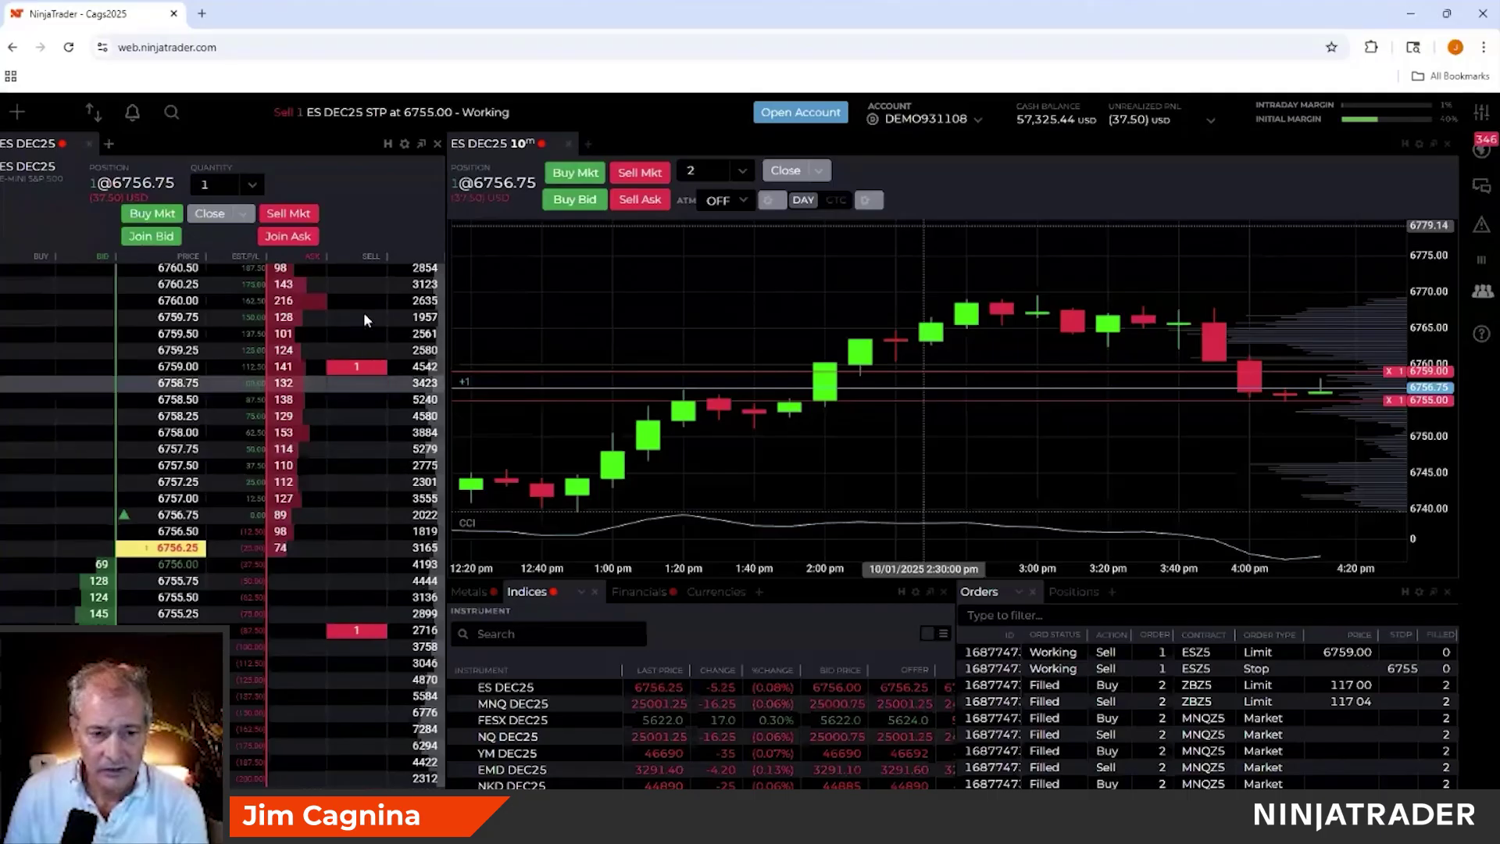
Step: Move the working sell limit order to 6758.50 and the sell stop order to 6754.50 in the price ladder
{"action": "mouse_move", "coordinate": [353, 635]}
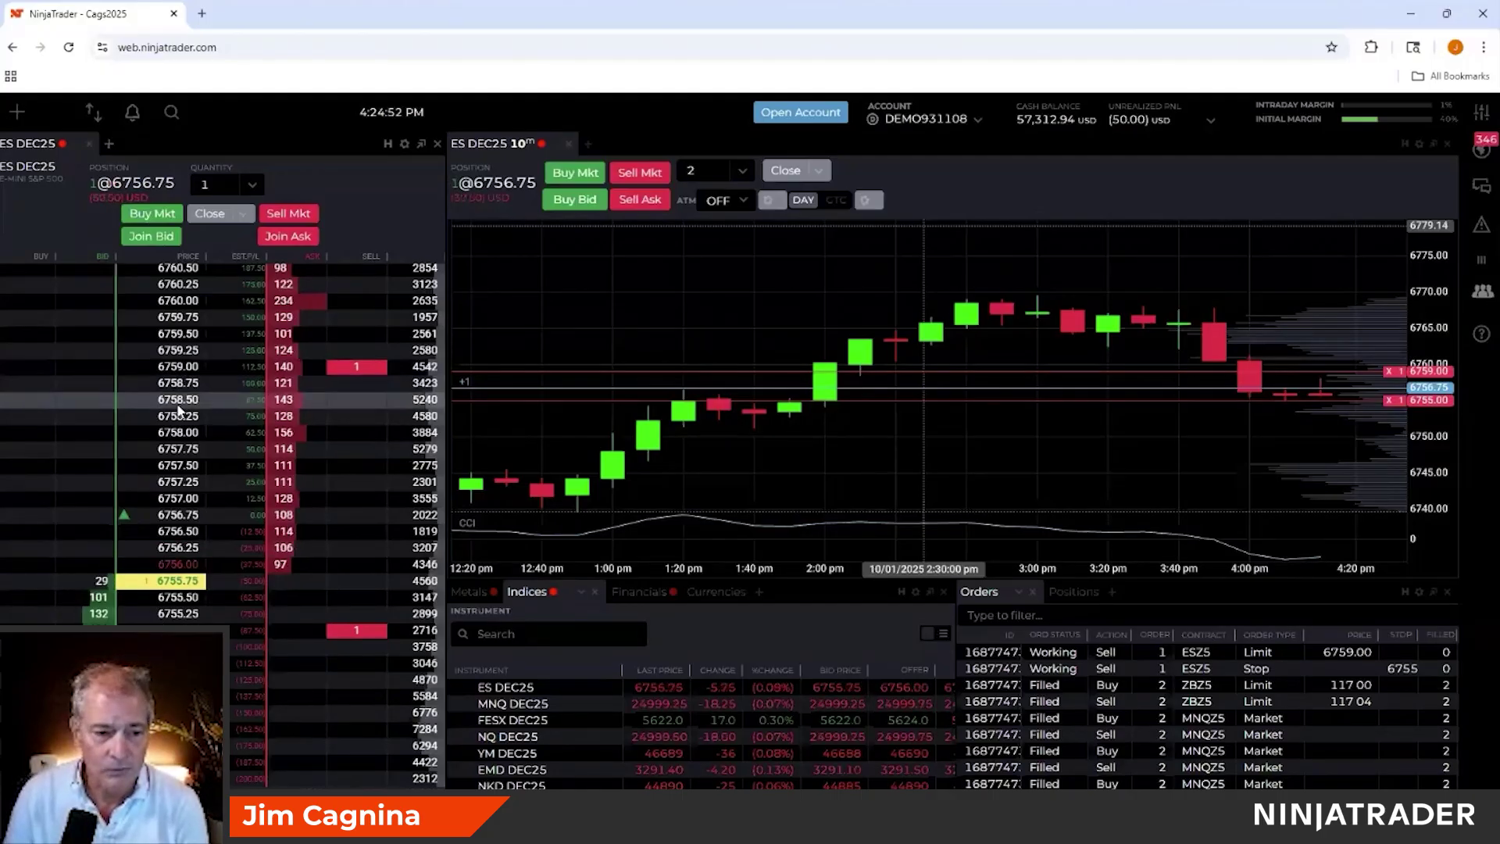
{"action": "mouse_move", "coordinate": [356, 371]}
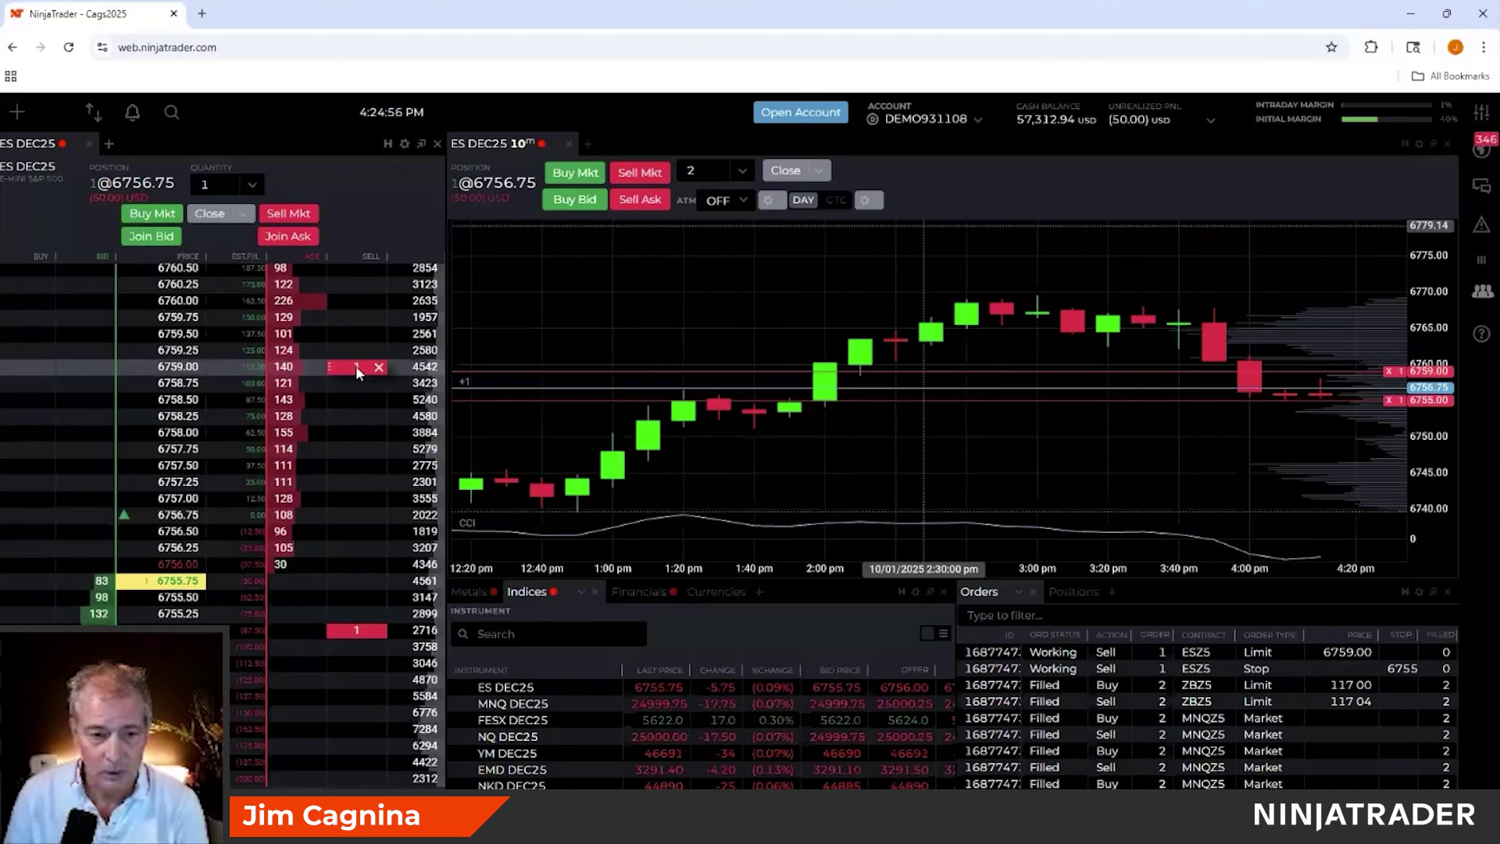
{"action": "left_click_drag", "start_coordinate": [358, 372], "coordinate": [352, 403]}
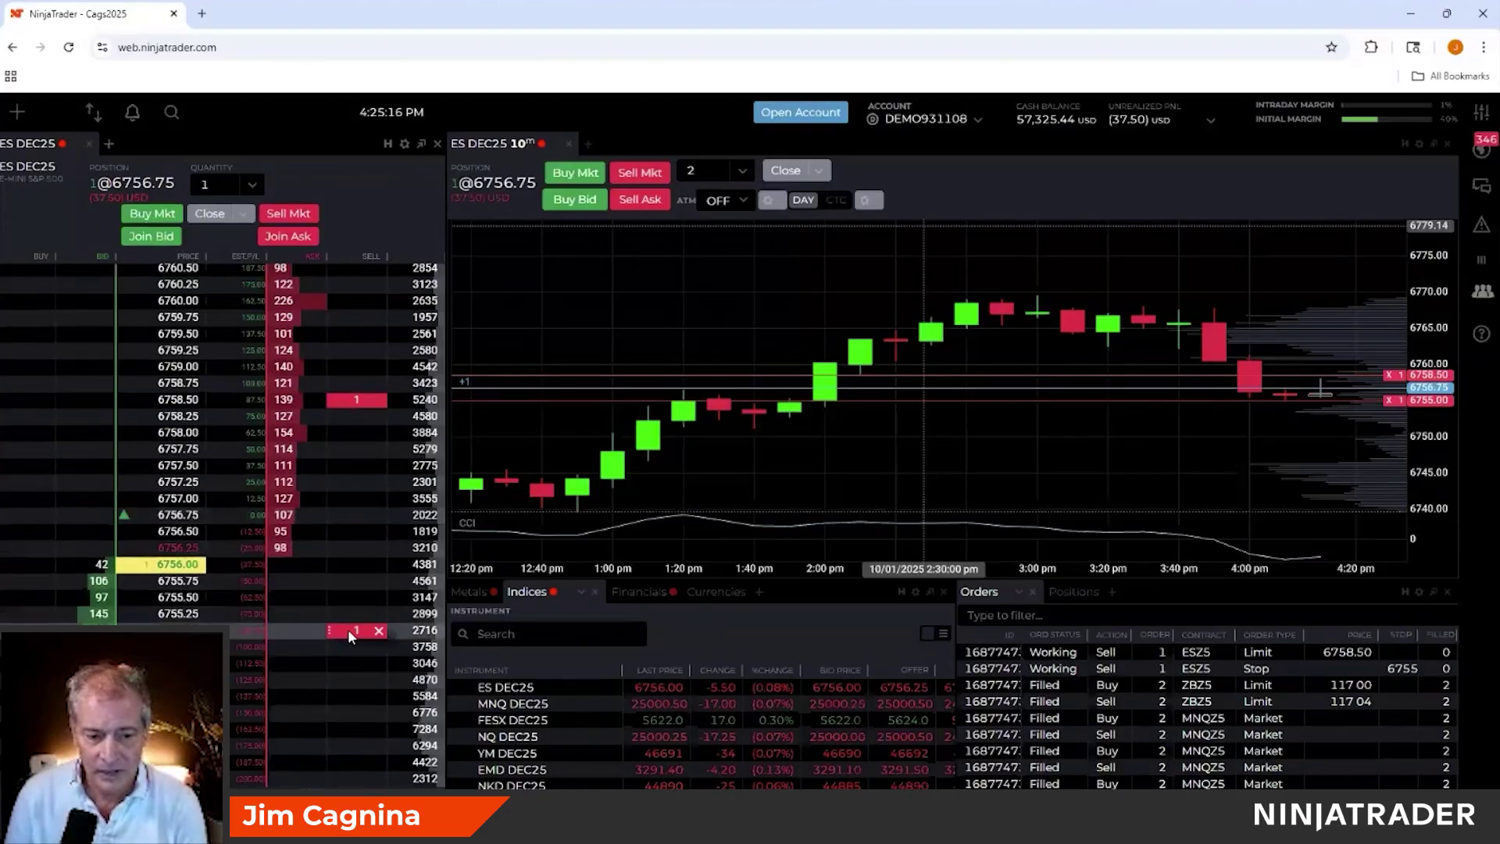
{"action": "left_click_drag", "start_coordinate": [348, 626], "coordinate": [350, 667]}
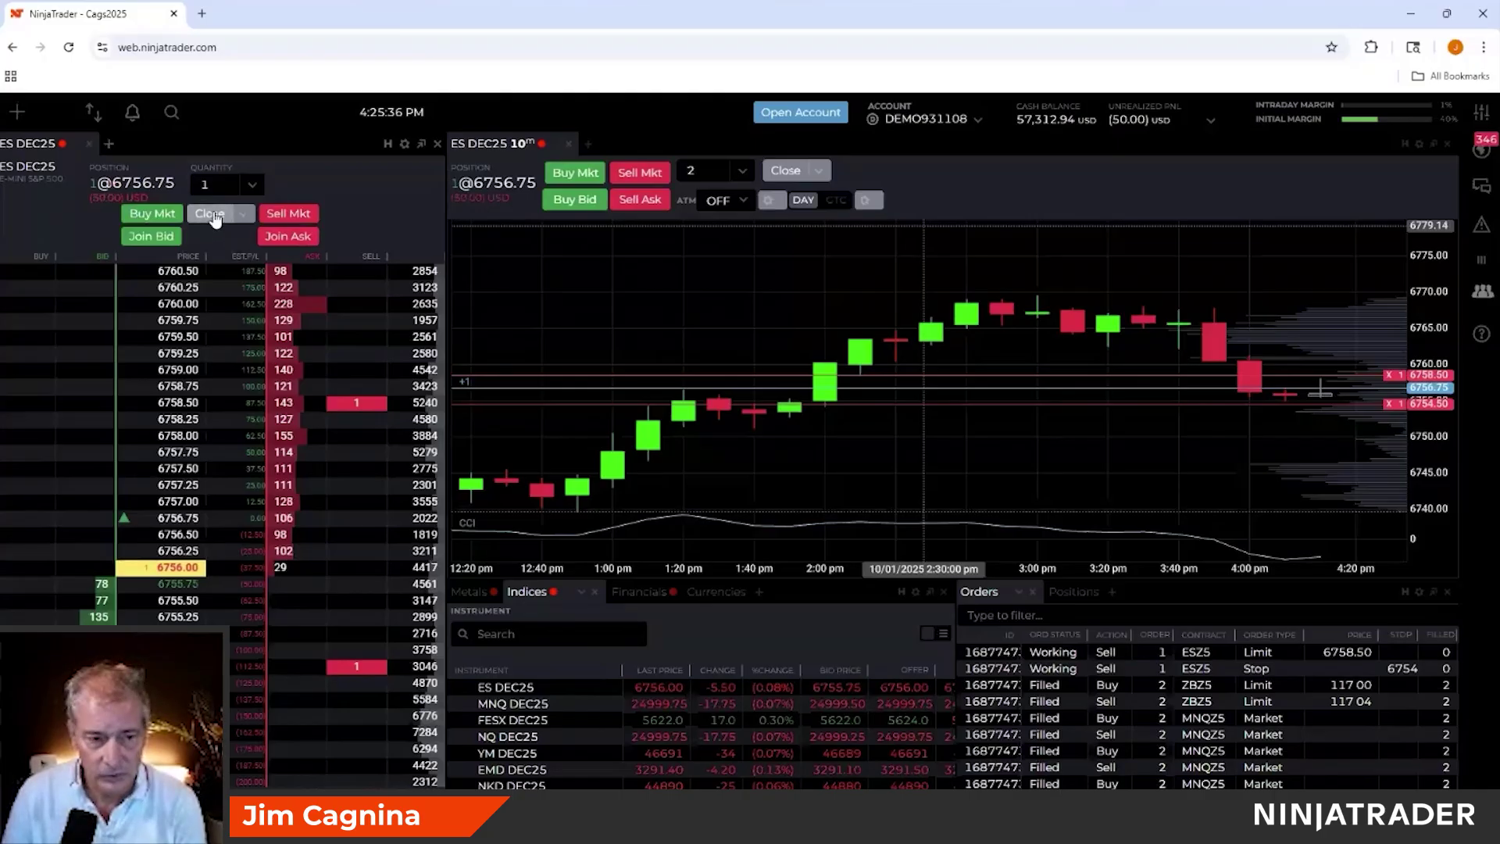
Step: Close the open ES DEC25 position together with its working orders
{"action": "left_click", "coordinate": [210, 216]}
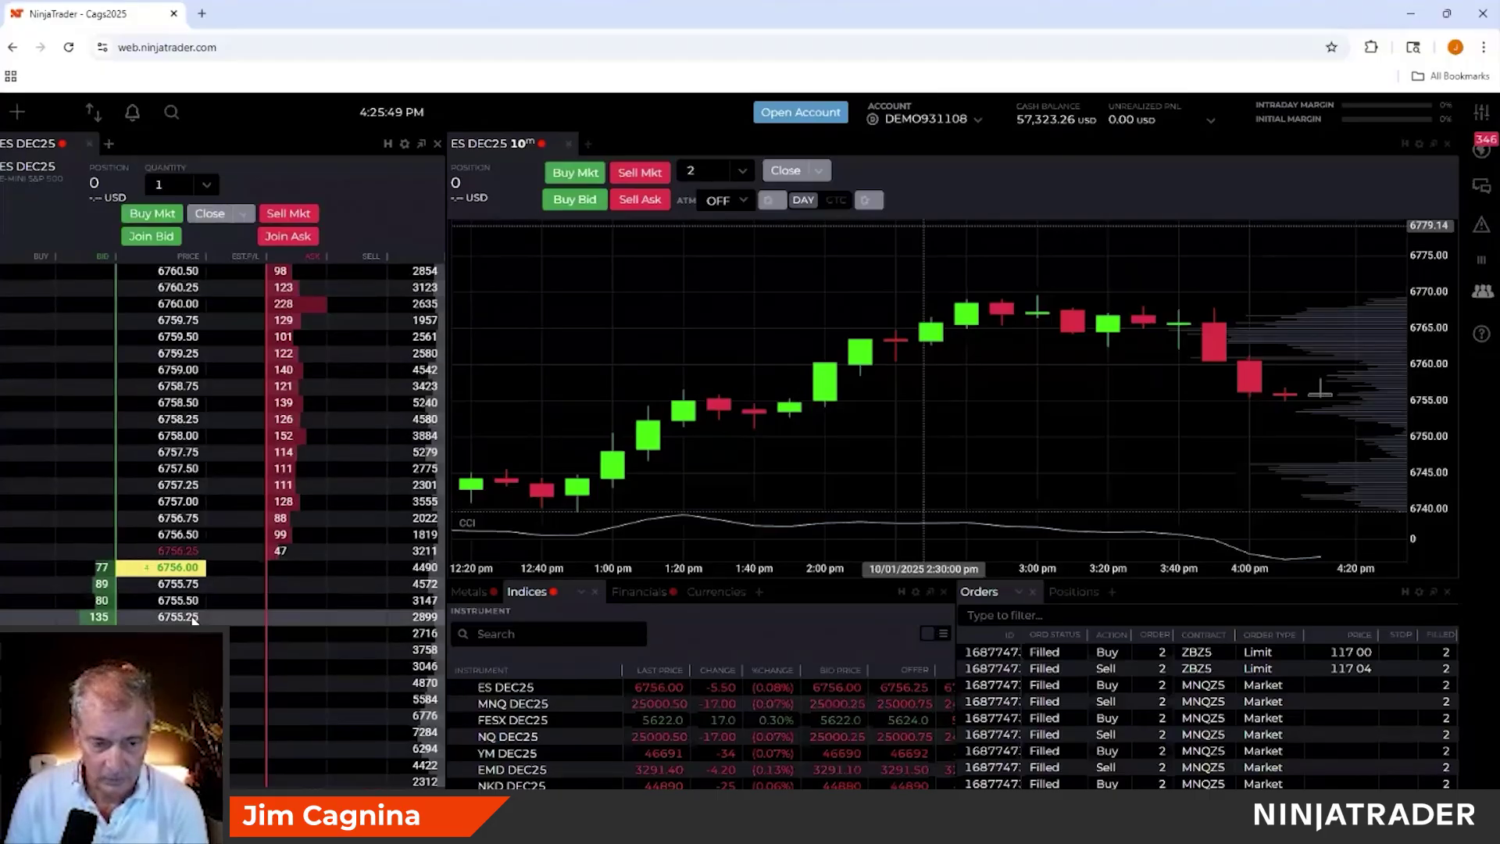
Step: Place a buy limit order for 2 contracts at 6752.50 directly on the ES DEC25 chart
{"action": "scroll", "coordinate": [192, 617], "scroll_direction": "down", "scroll_amount": 2}
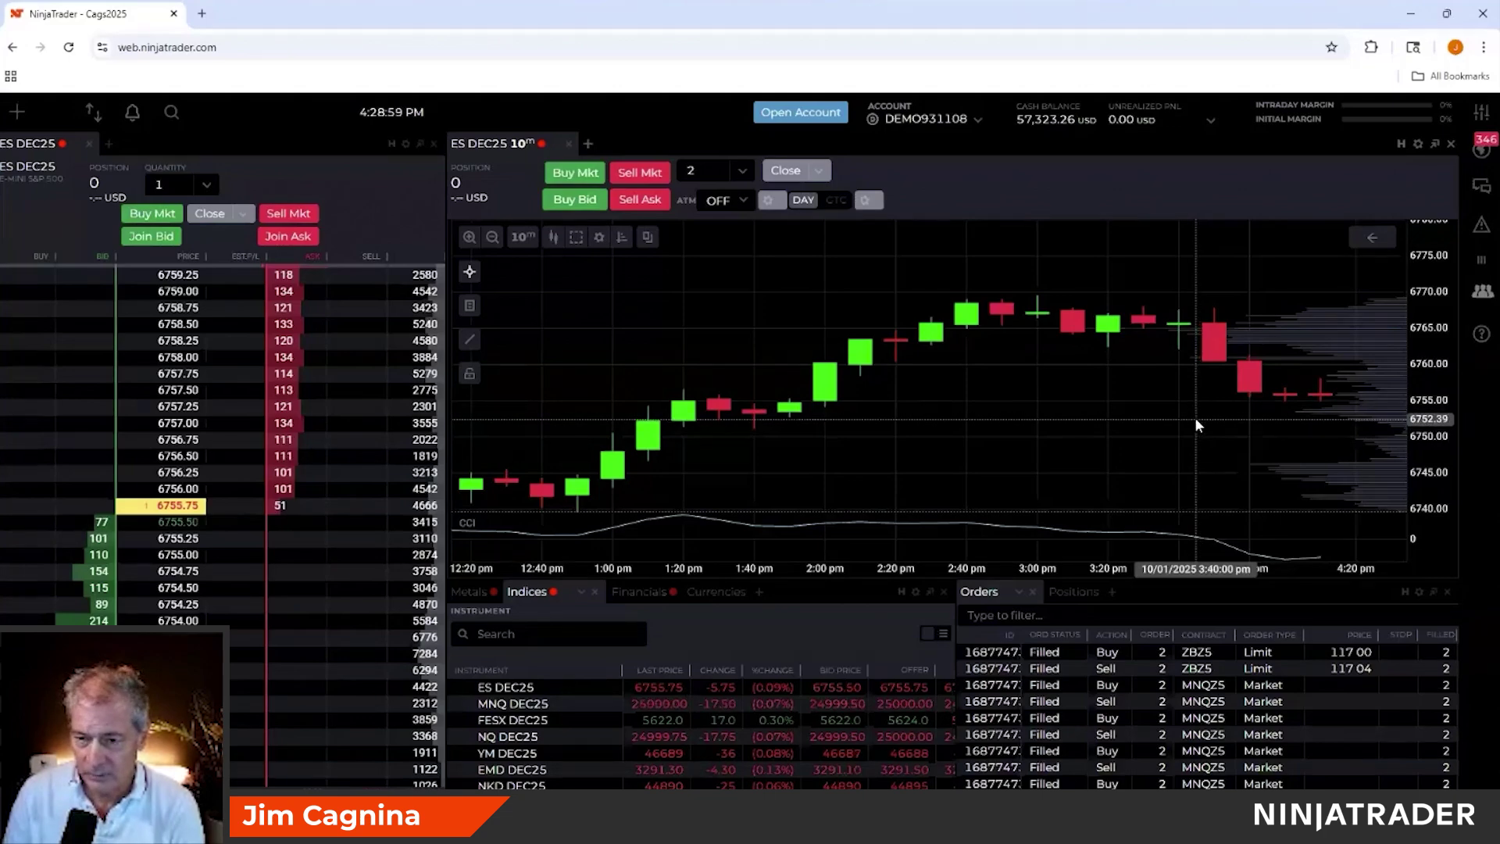
{"action": "left_click", "coordinate": [1196, 419]}
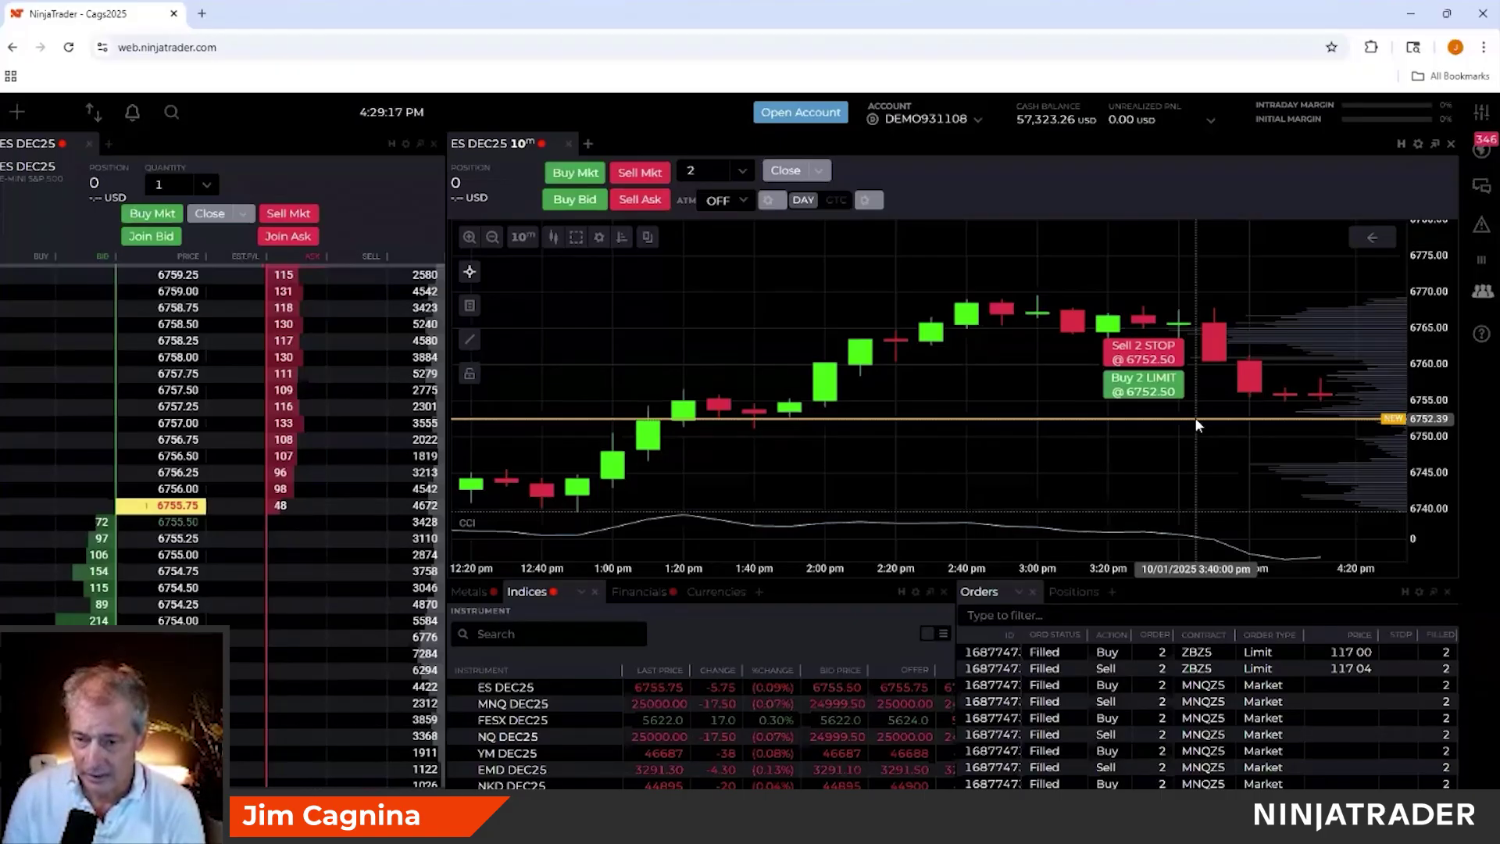
{"action": "left_click", "coordinate": [1145, 385]}
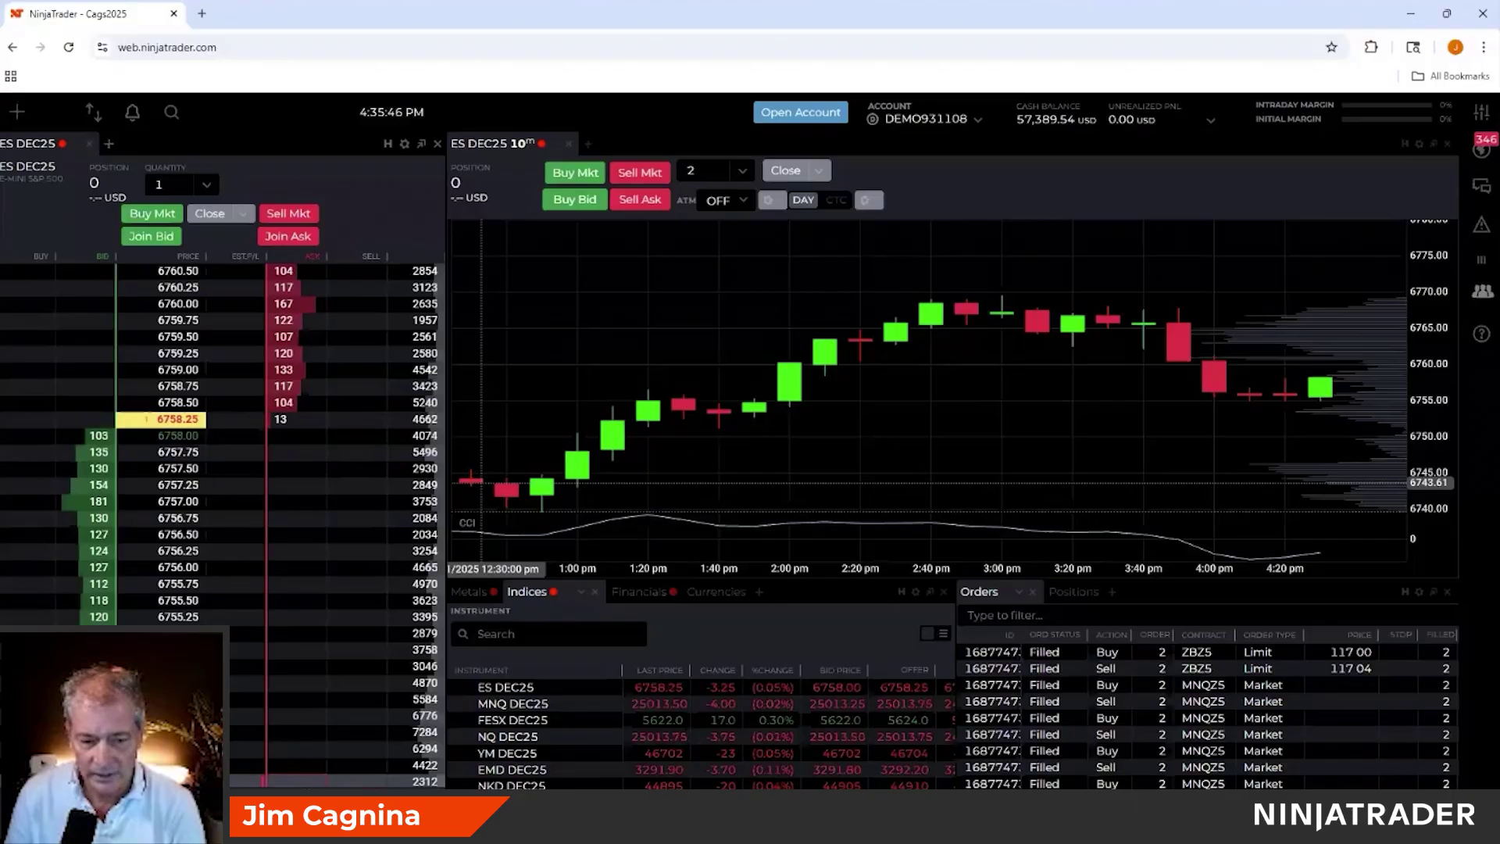
Step: Turn on the ATM strategy with take profit plus stop loss in ticks and set the profit target to 10
{"action": "left_click", "coordinate": [725, 201]}
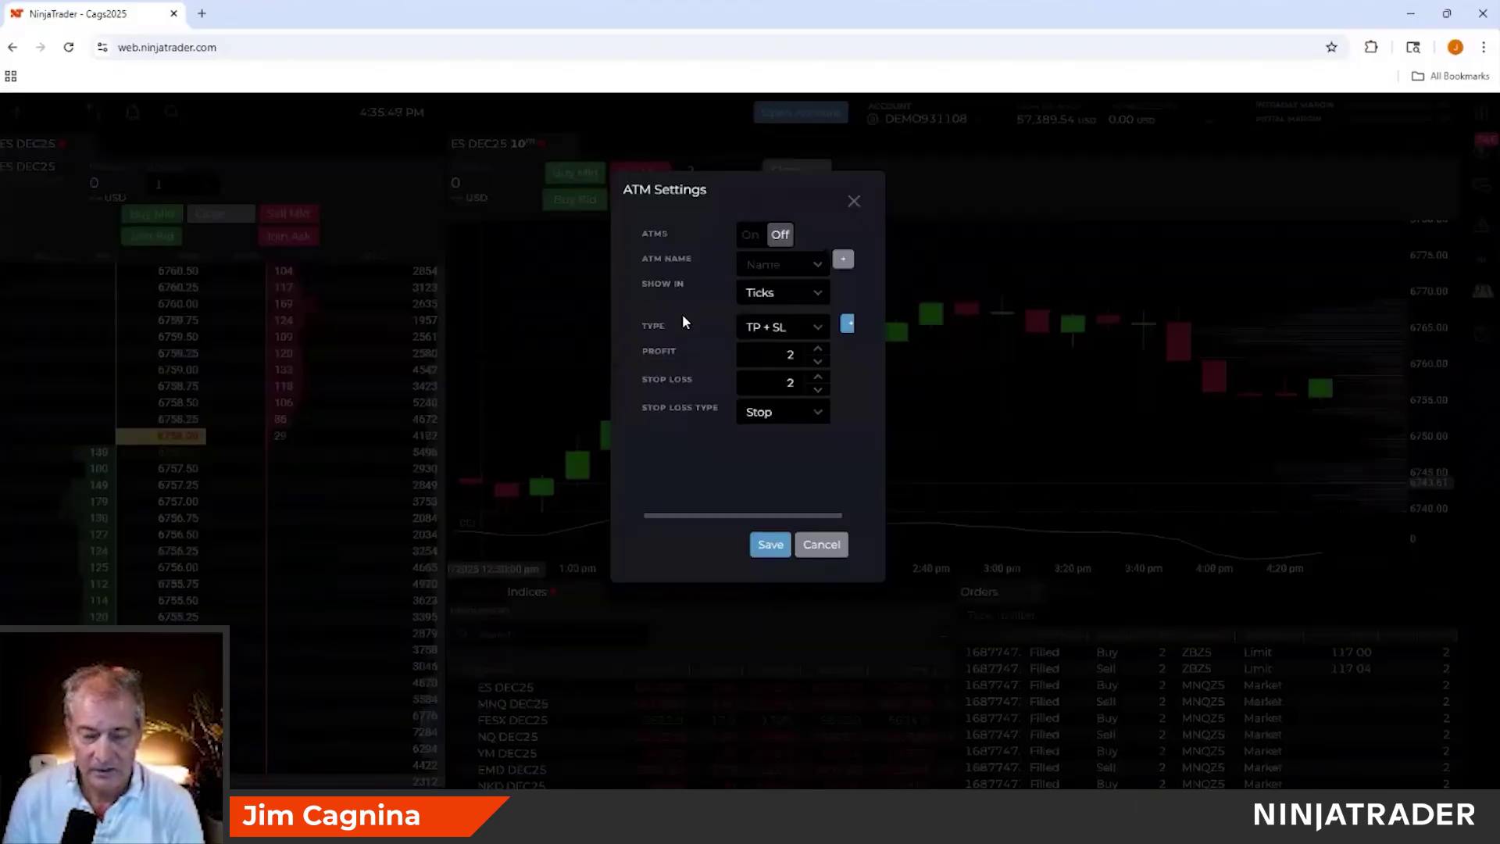
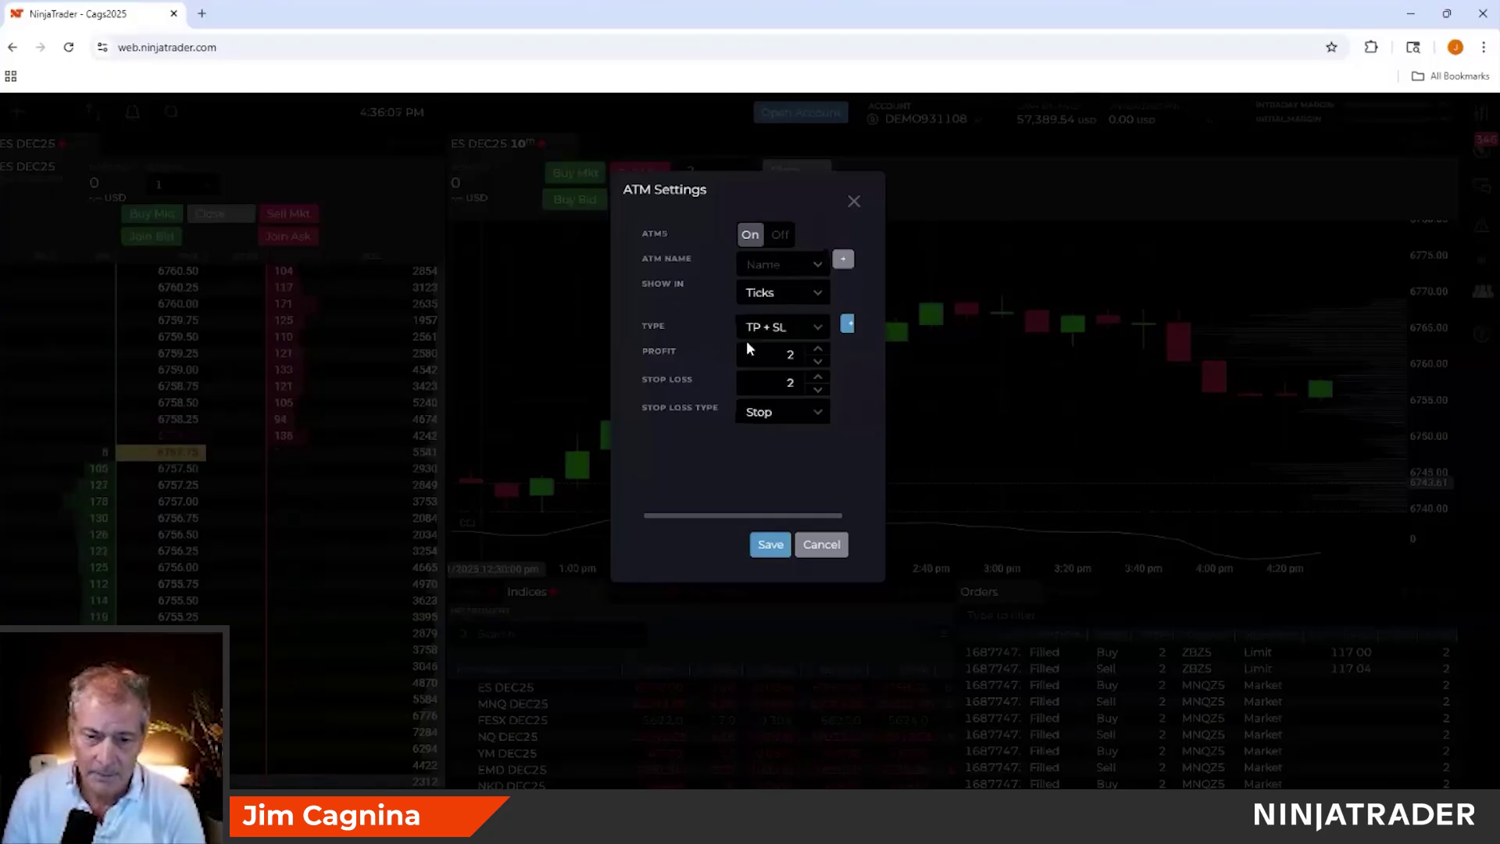
{"action": "left_click", "coordinate": [815, 333]}
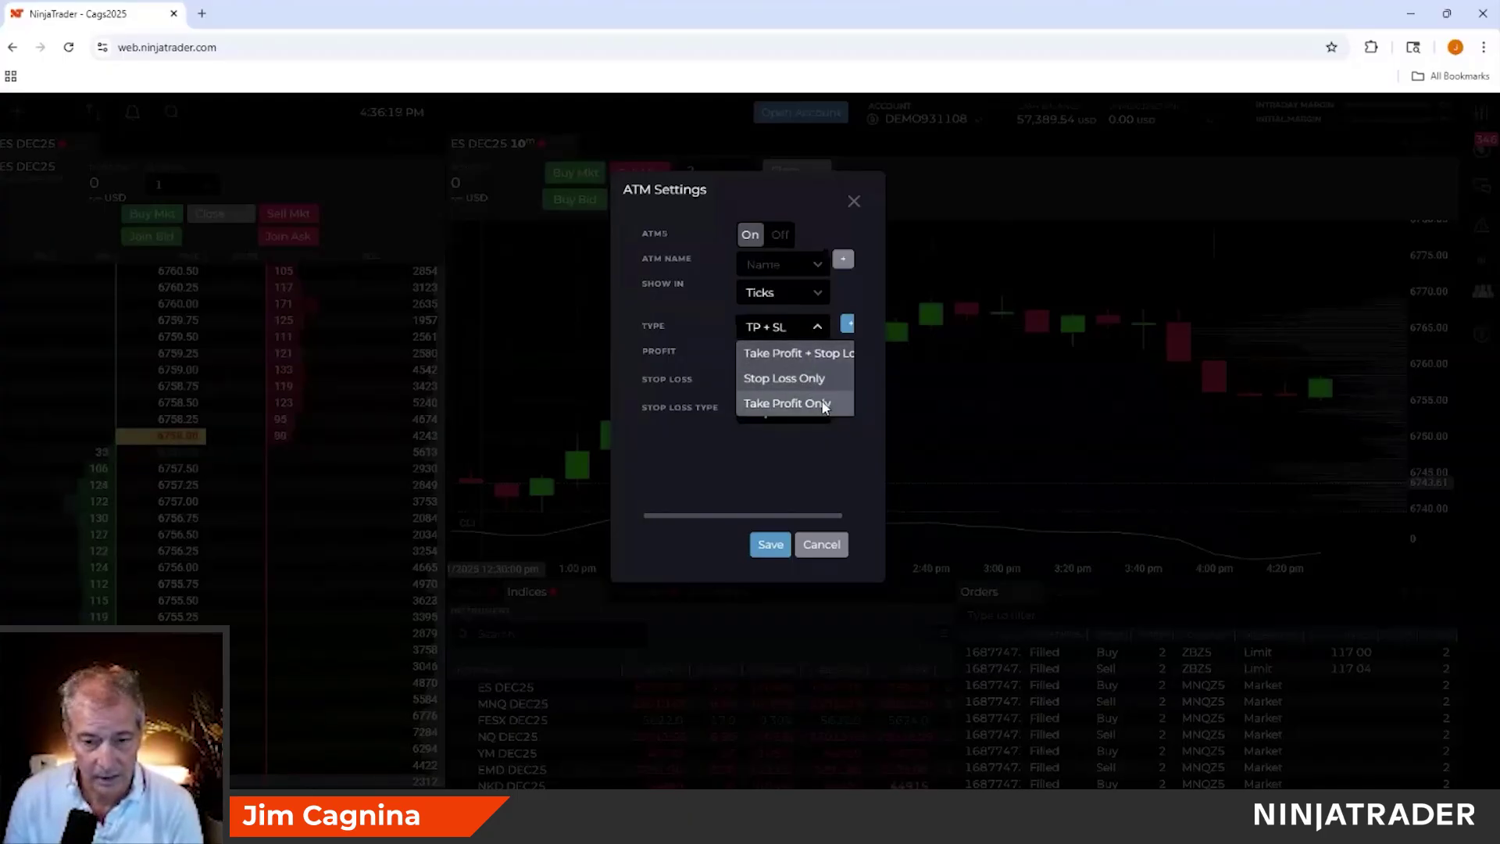
{"action": "left_click", "coordinate": [691, 325]}
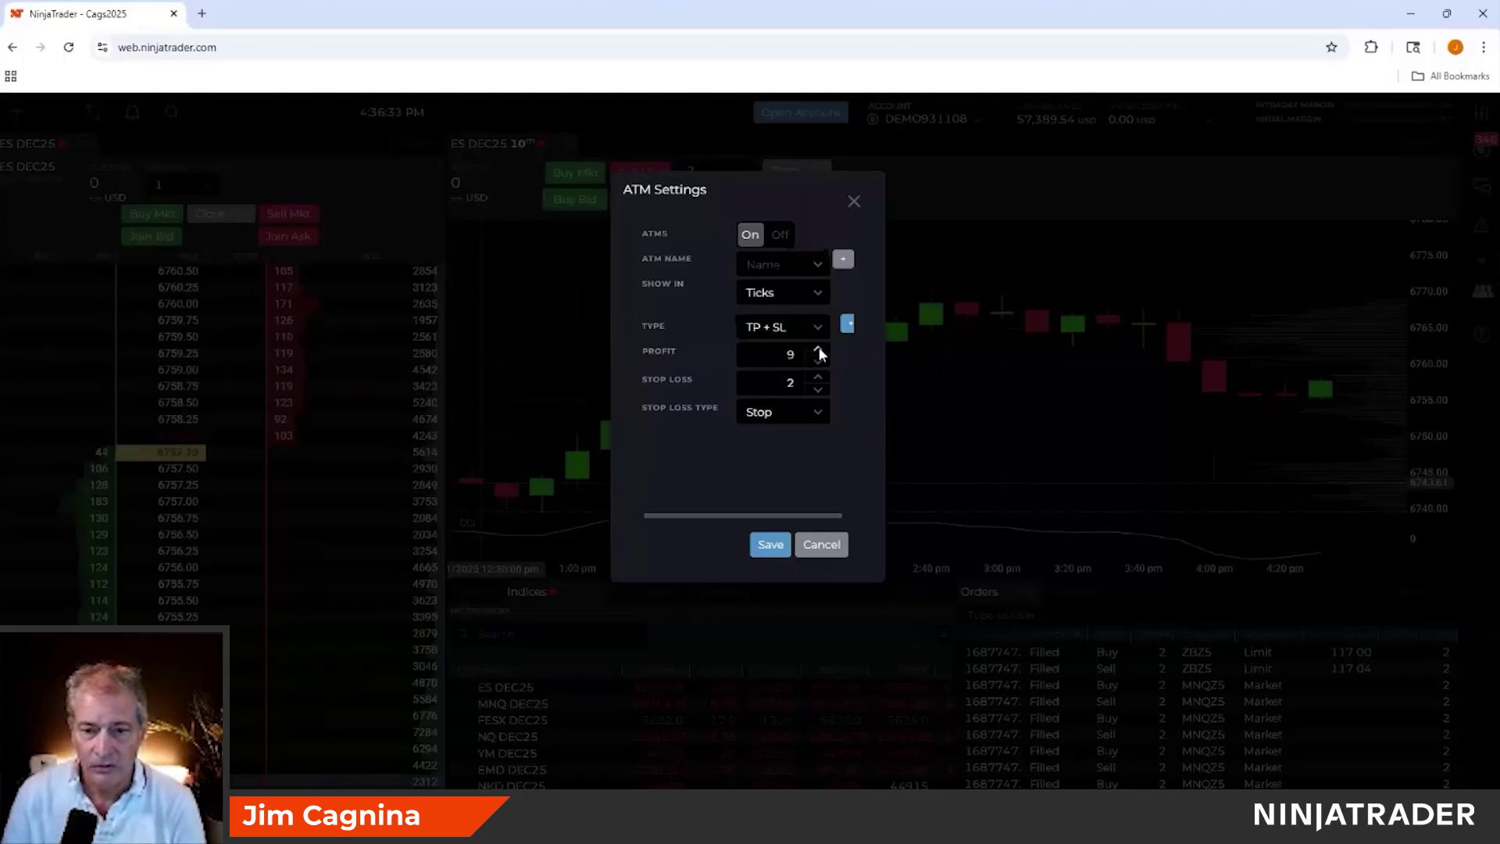
{"action": "left_click", "coordinate": [818, 350]}
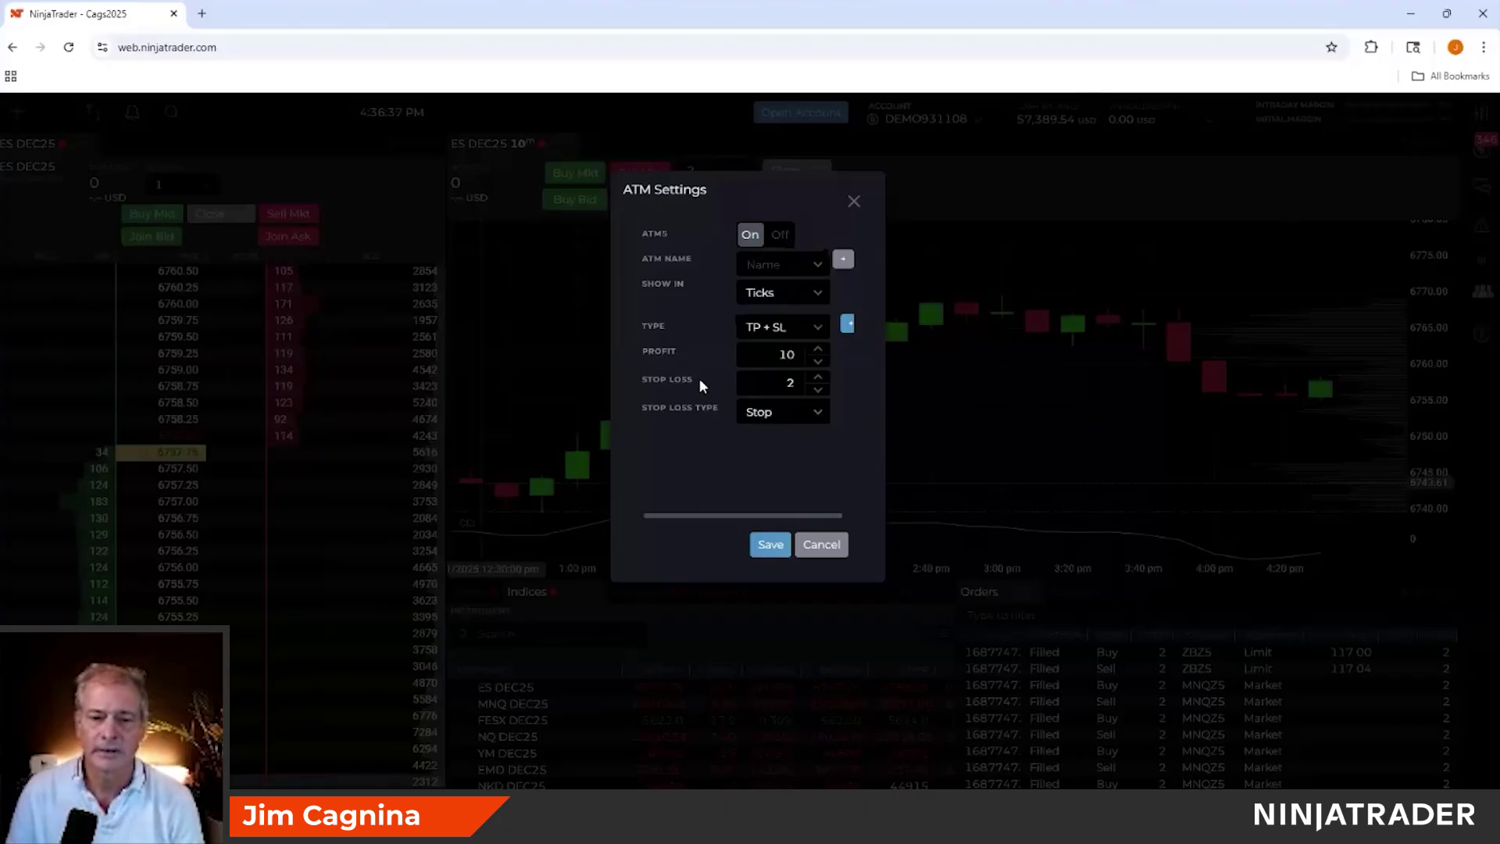
Step: Set the ATM stop loss to 8 ticks and save the settings
{"action": "left_click", "coordinate": [818, 378]}
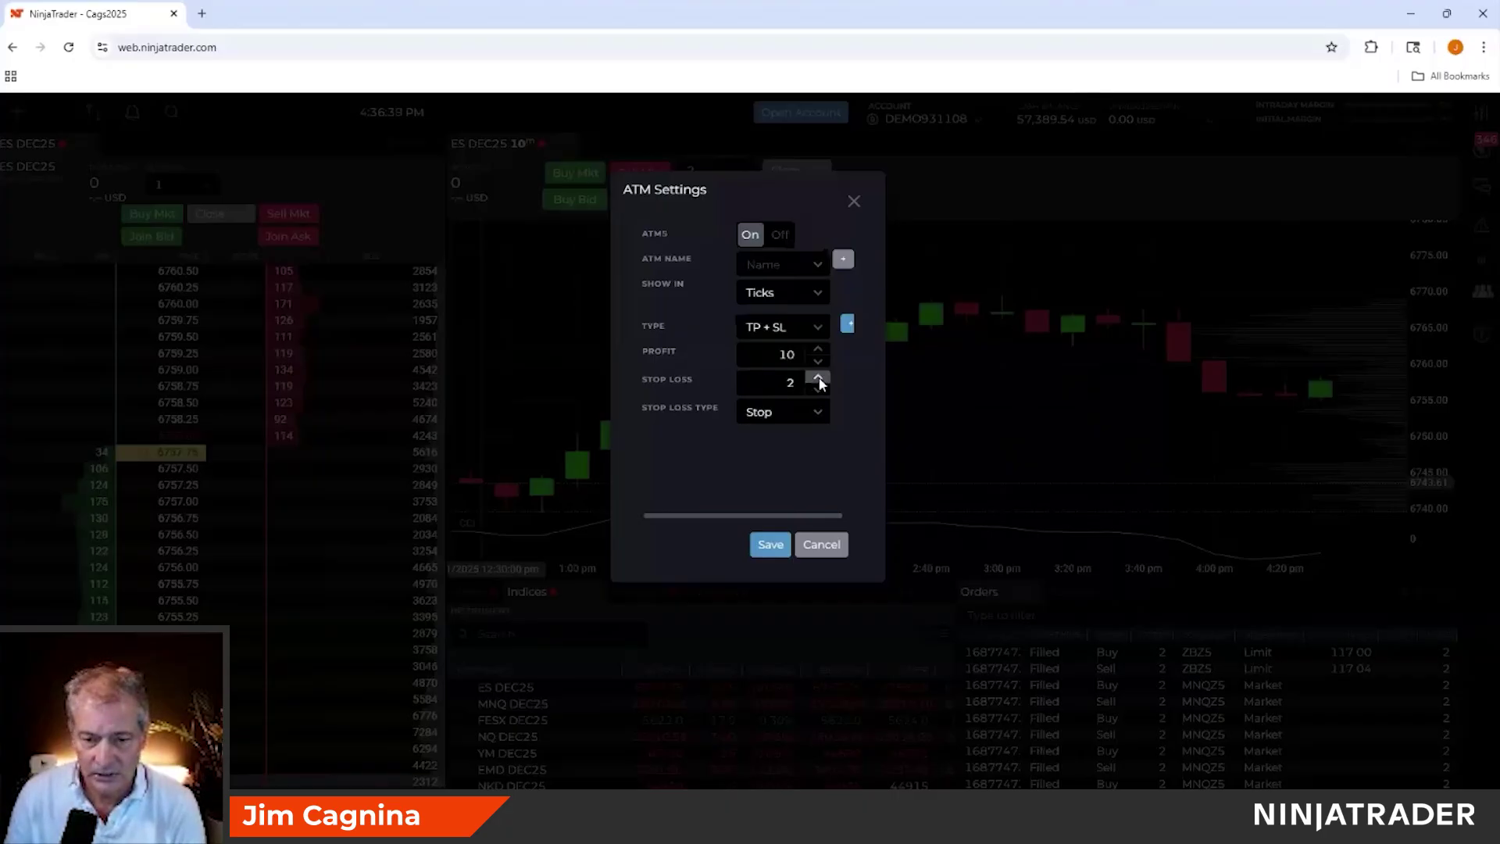
{"action": "left_click", "coordinate": [818, 378]}
{"action": "left_click", "coordinate": [818, 378]}
{"action": "left_click", "coordinate": [818, 379]}
{"action": "left_click", "coordinate": [818, 379]}
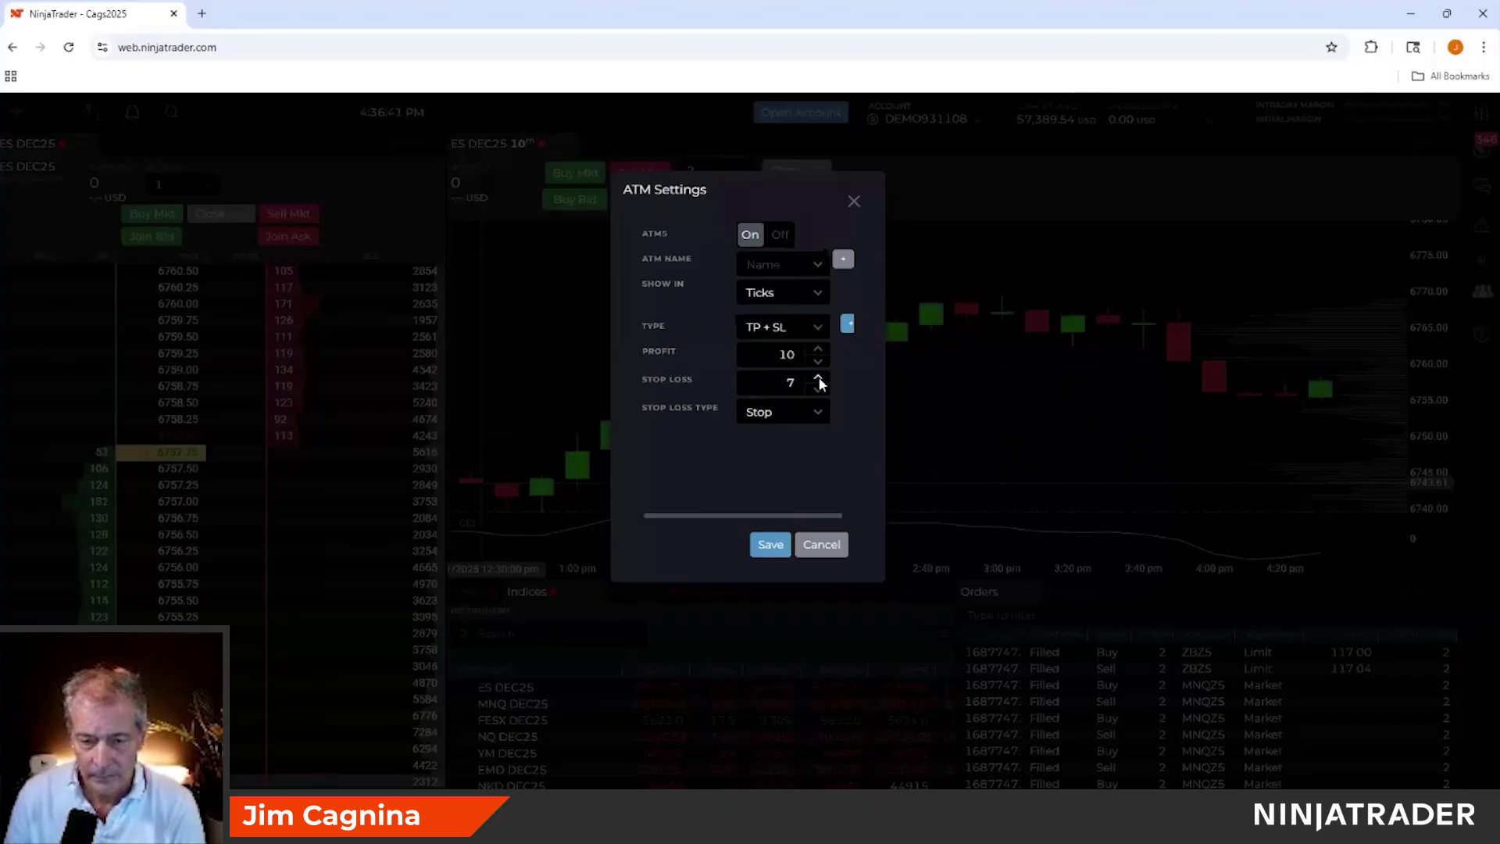
{"action": "left_click", "coordinate": [818, 379]}
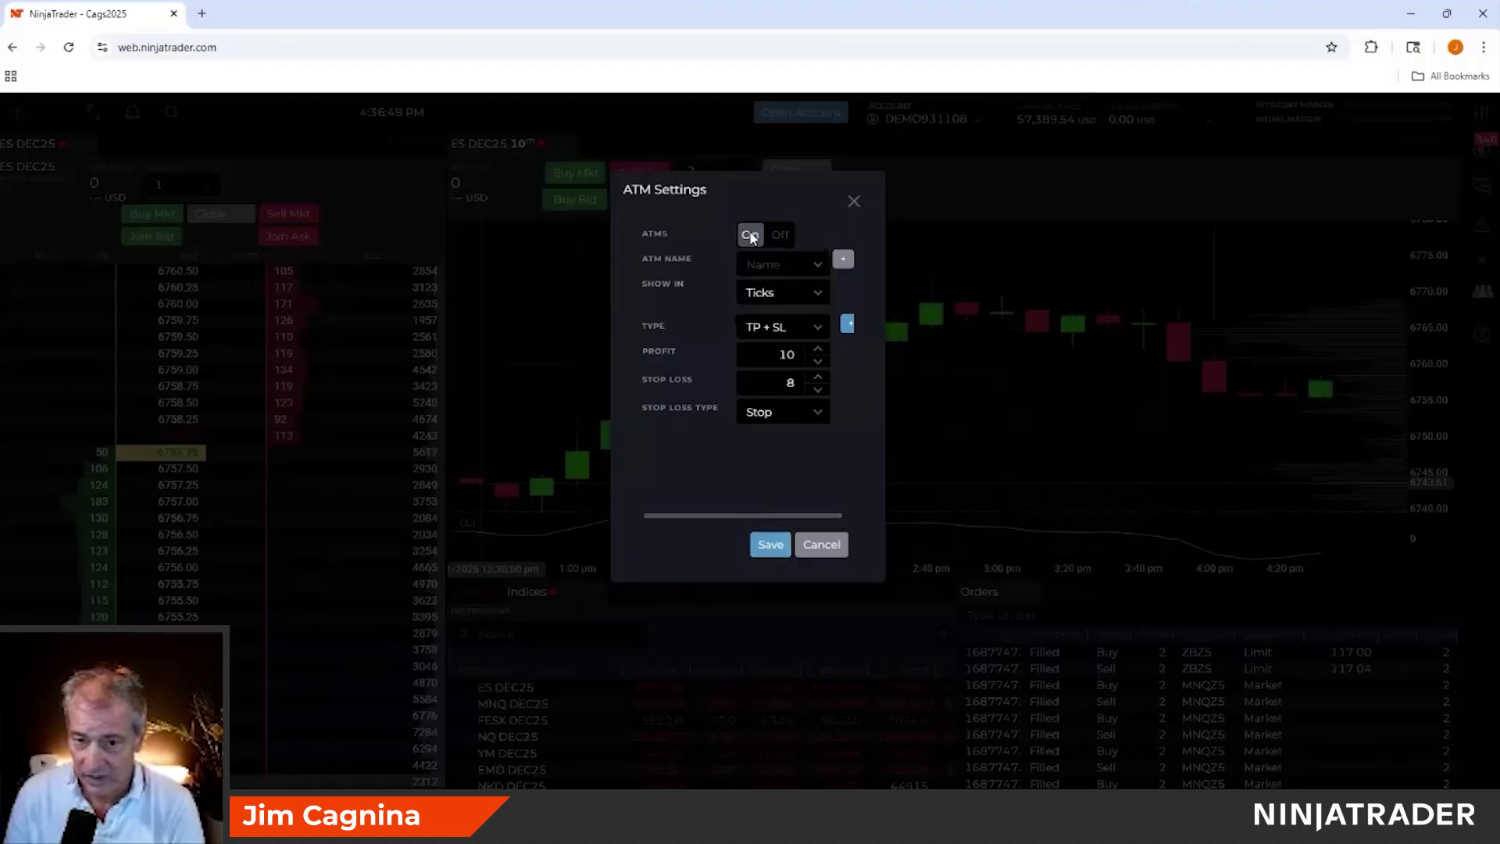
{"action": "left_click", "coordinate": [769, 545]}
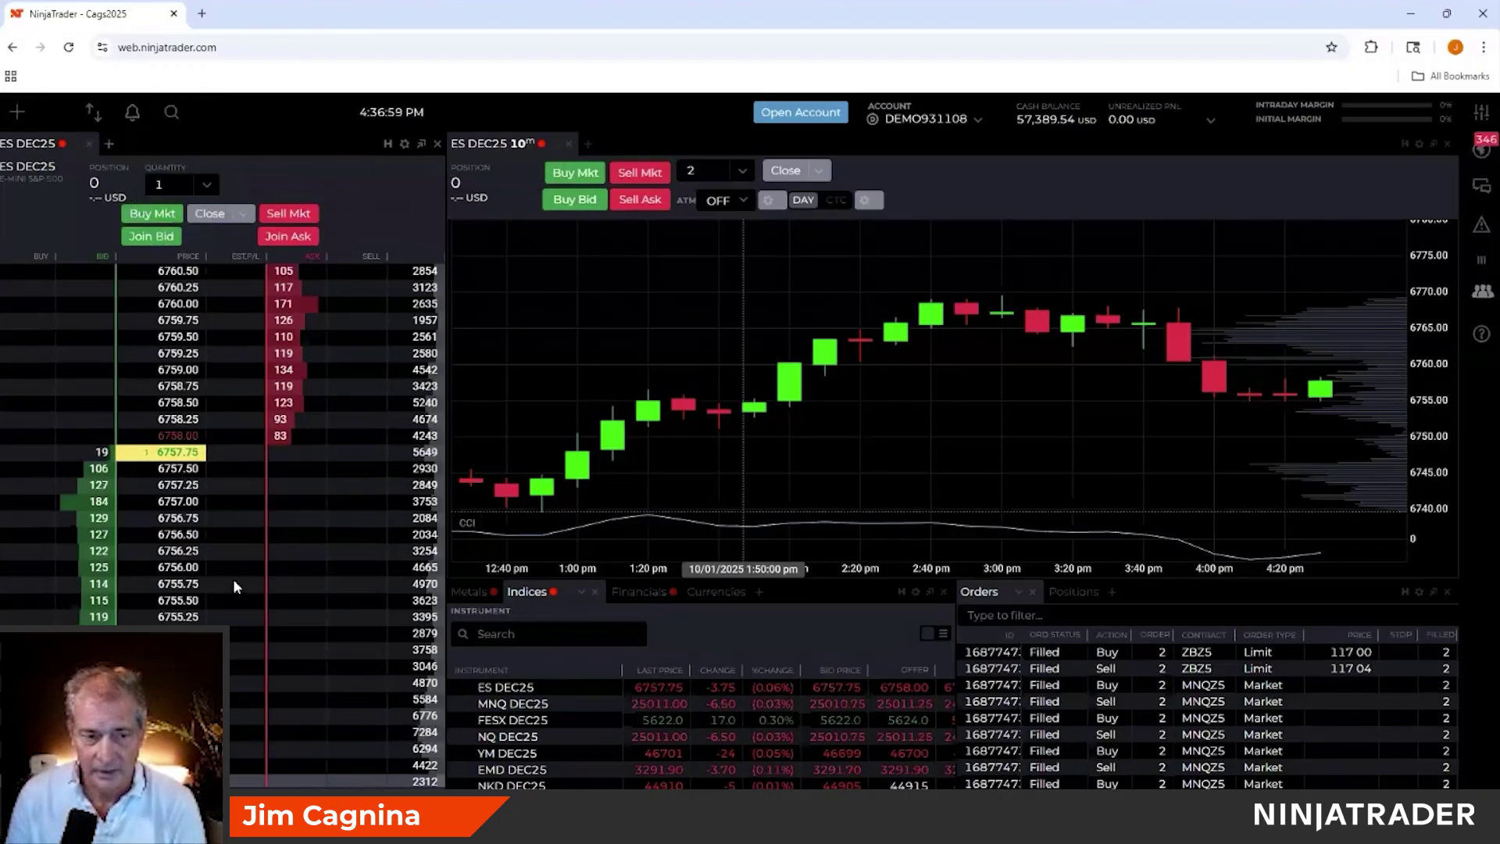
Step: Buy one ES DEC25 contract at market and check the profit and stop orders attached by the ATM strategy
{"action": "left_click", "coordinate": [150, 216]}
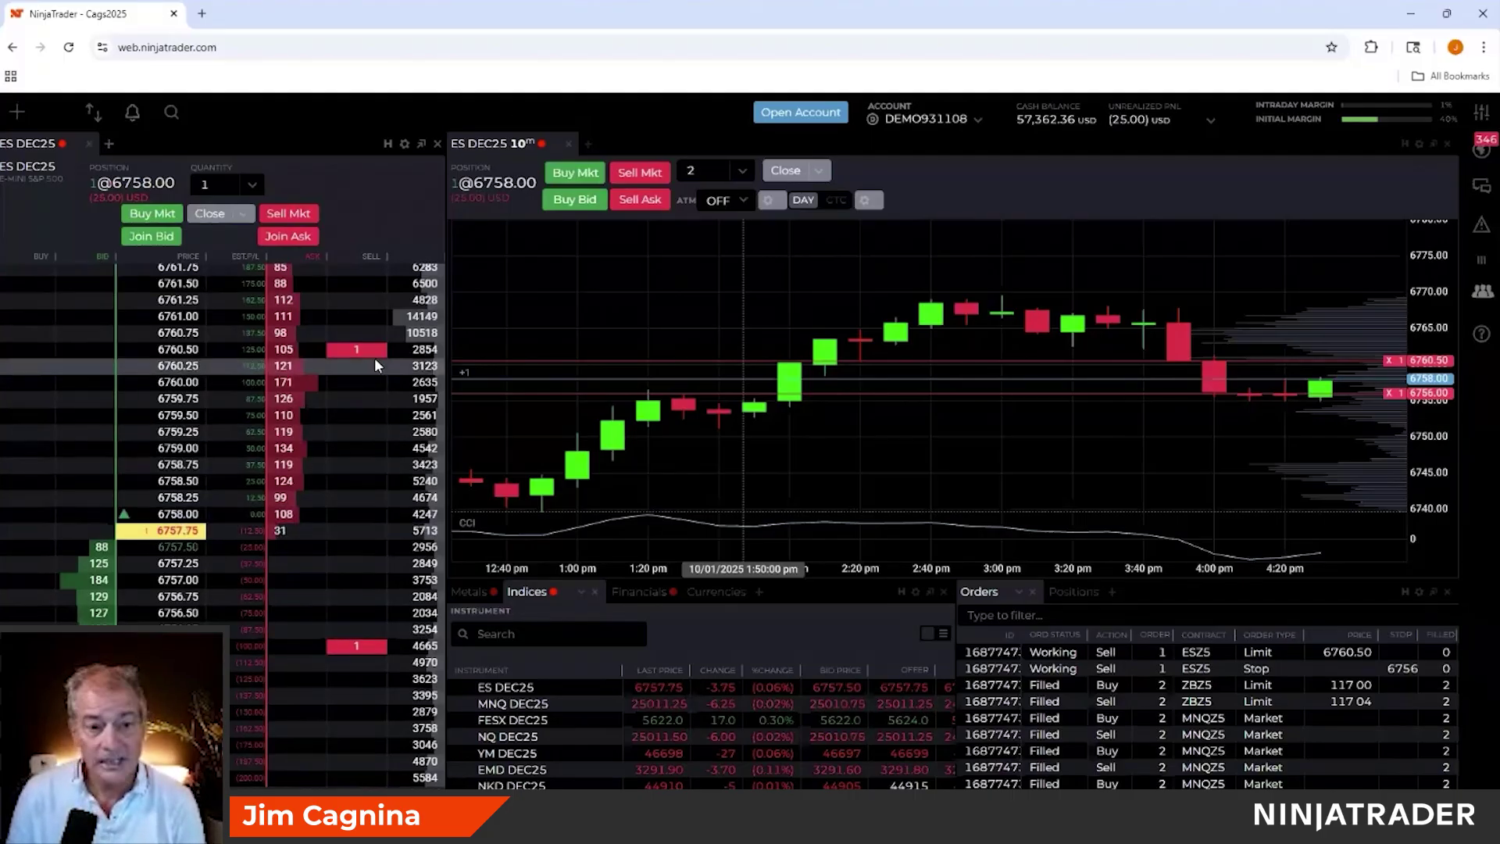
{"action": "mouse_move", "coordinate": [370, 350]}
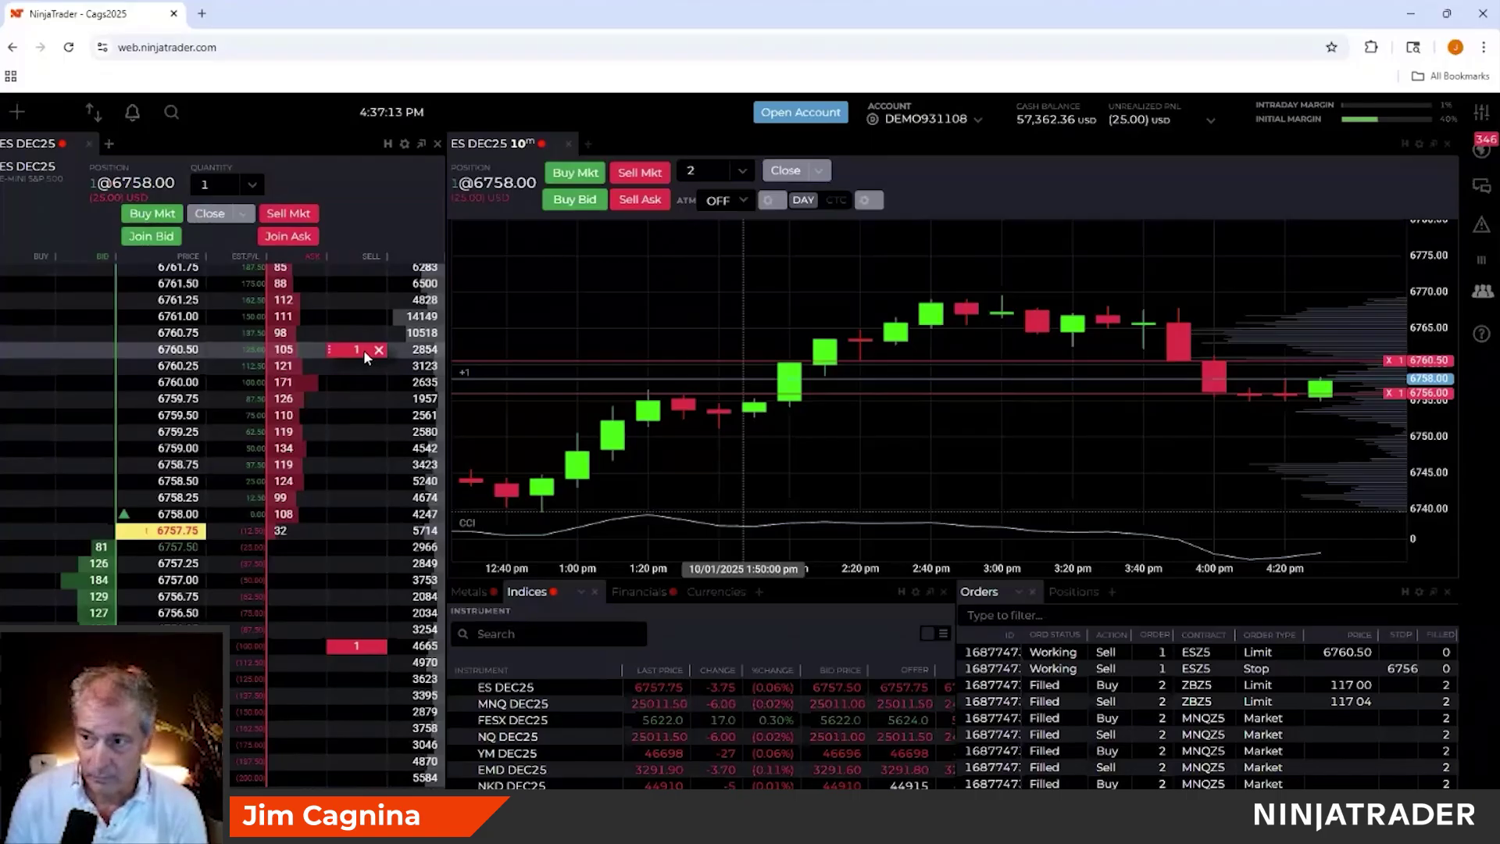
{"action": "mouse_move", "coordinate": [340, 645]}
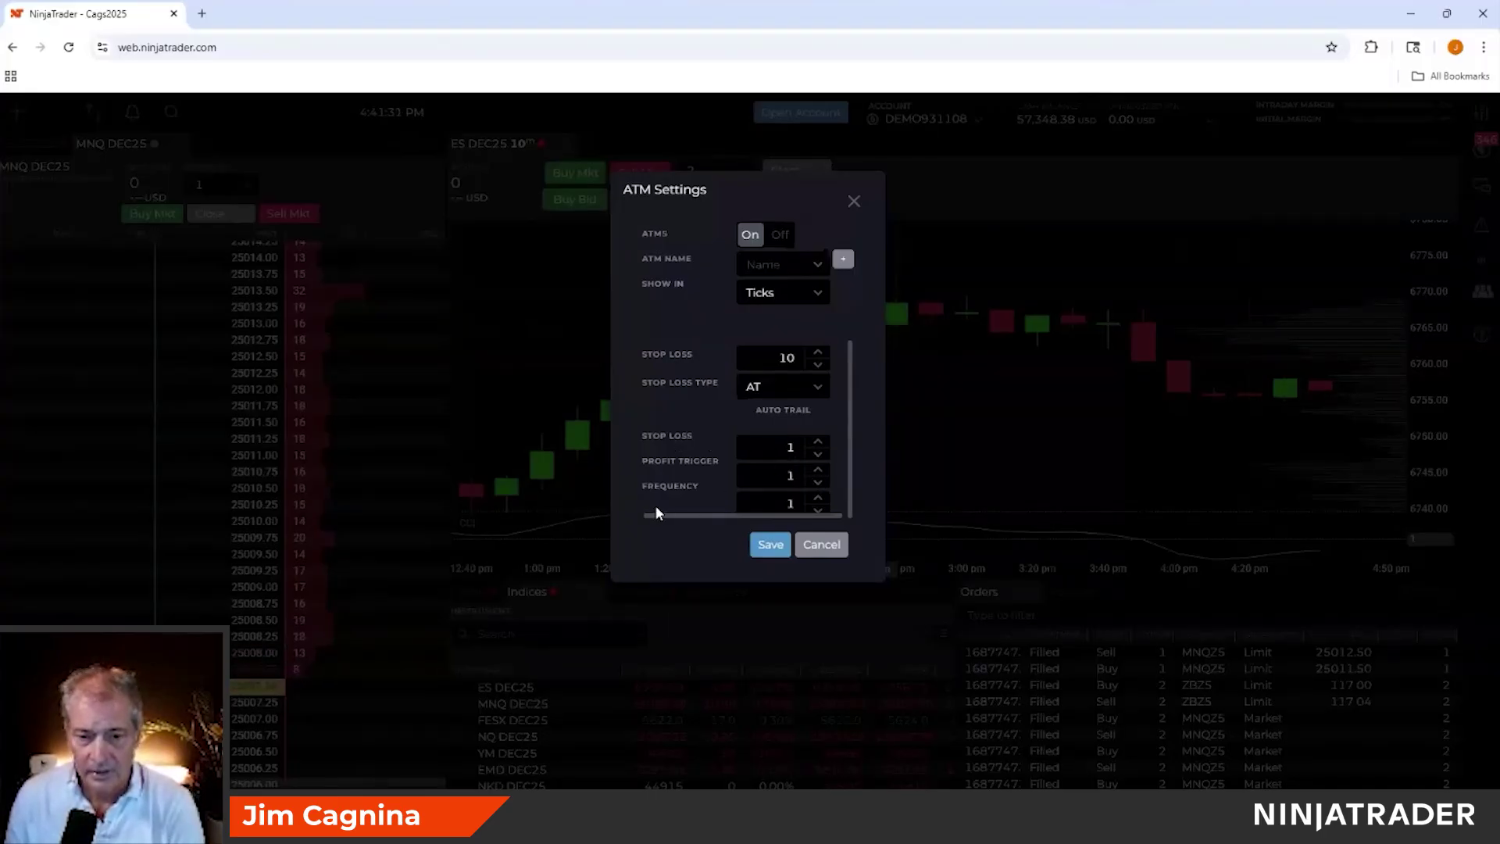
Step: Set the auto trail profit trigger to 5 ticks in the ATM settings
{"action": "left_click", "coordinate": [818, 472]}
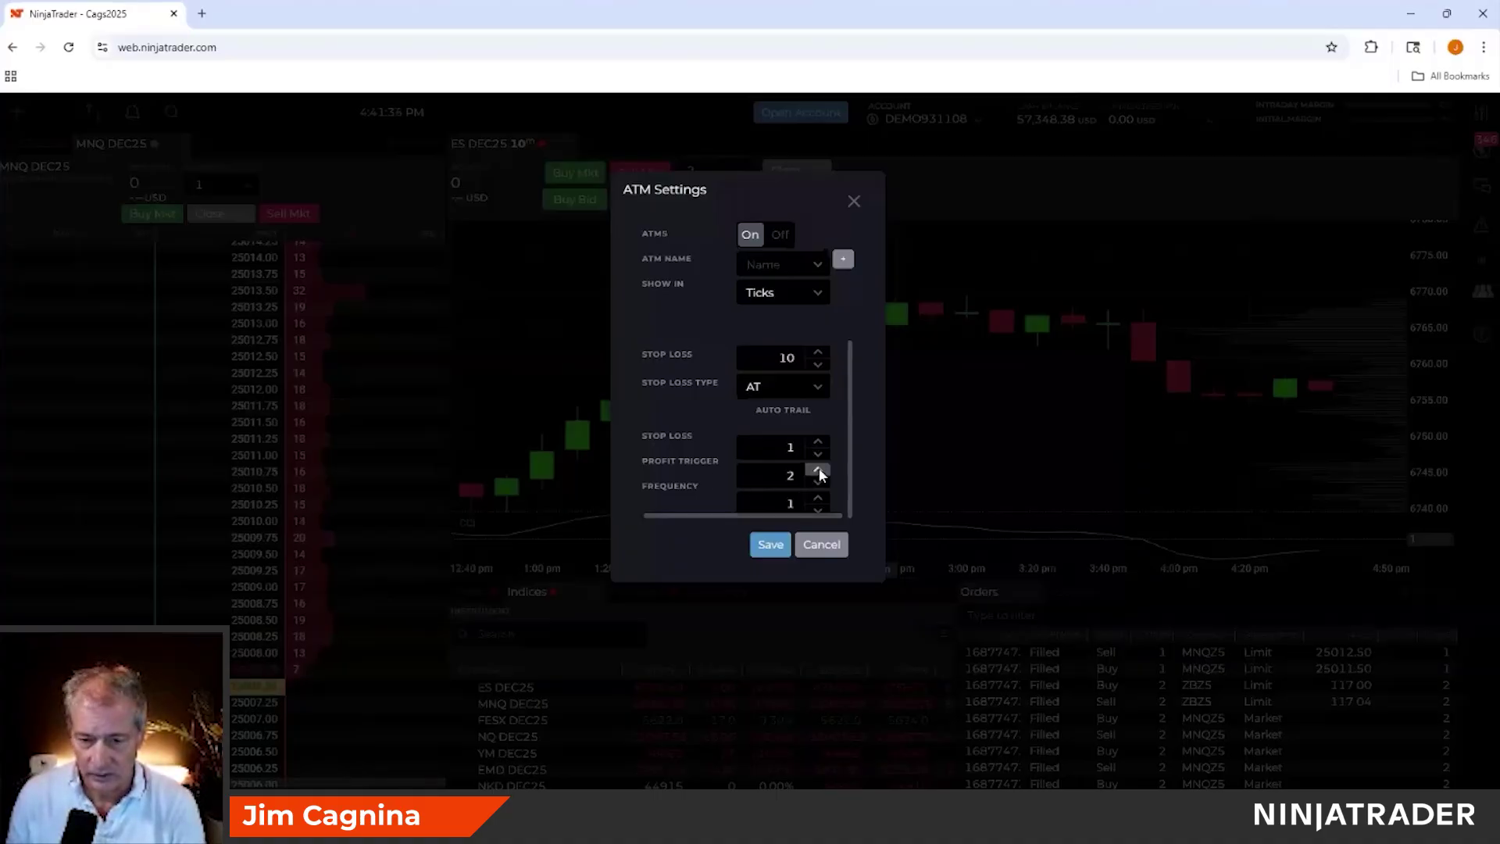
{"action": "left_click", "coordinate": [818, 471]}
{"action": "left_click", "coordinate": [818, 472]}
{"action": "left_click", "coordinate": [818, 471]}
{"action": "left_click", "coordinate": [818, 472]}
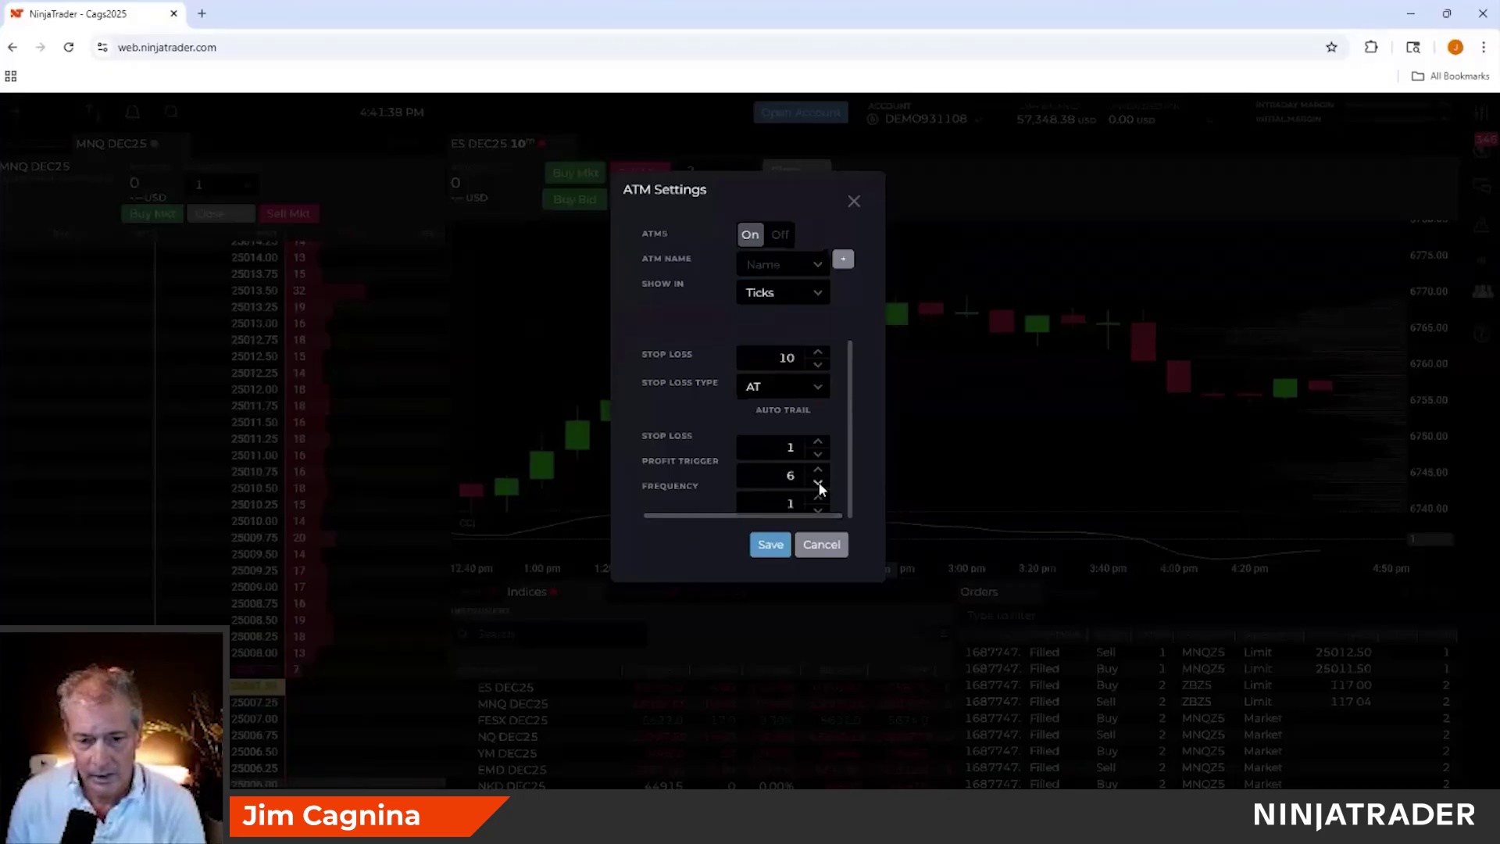
{"action": "left_click", "coordinate": [818, 483]}
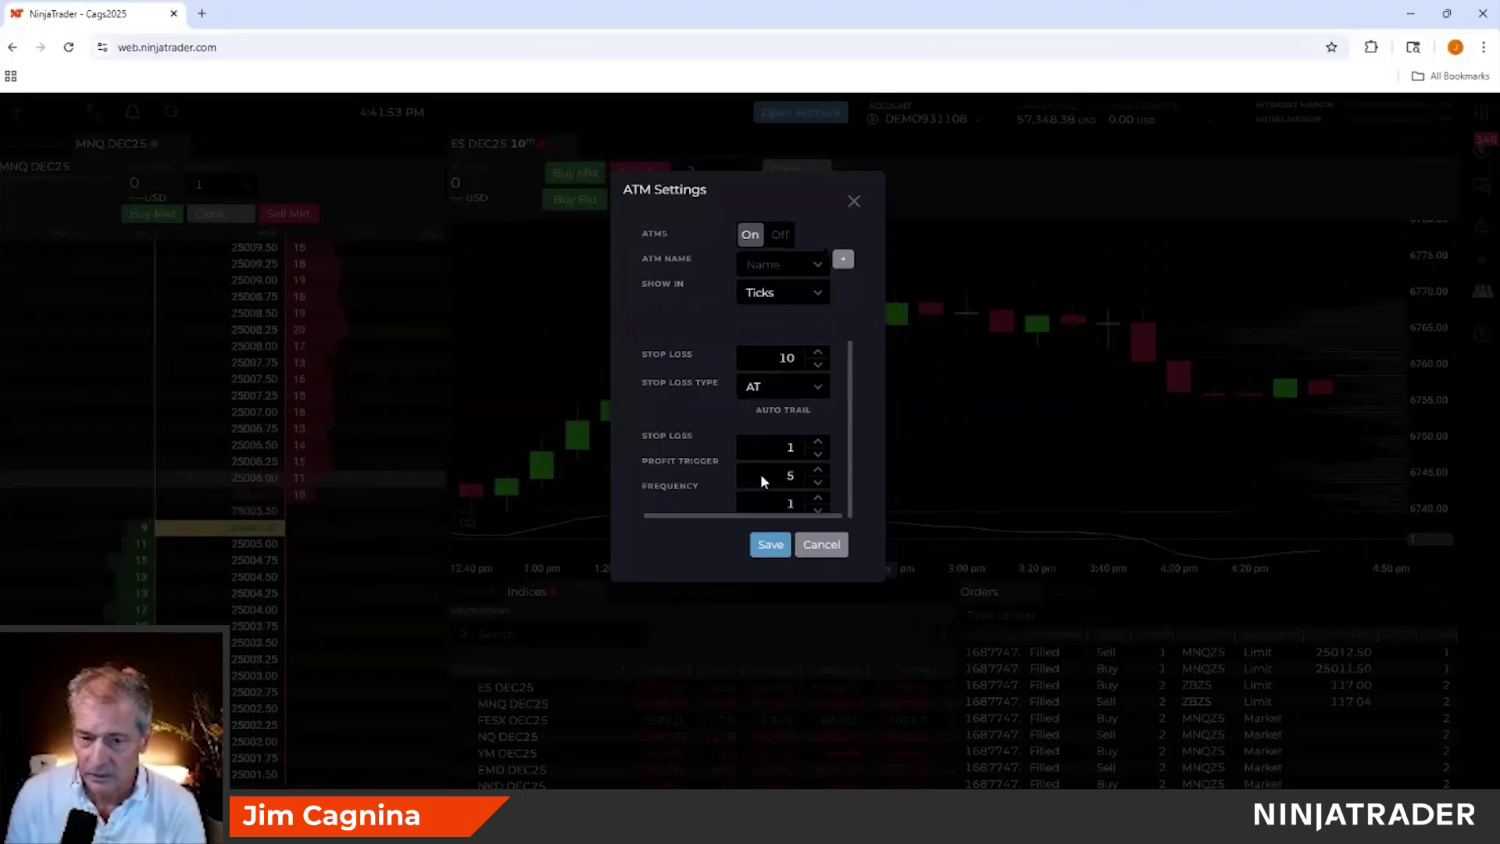
Step: Increase the auto trail stop loss in the ATM settings
{"action": "left_click", "coordinate": [818, 442]}
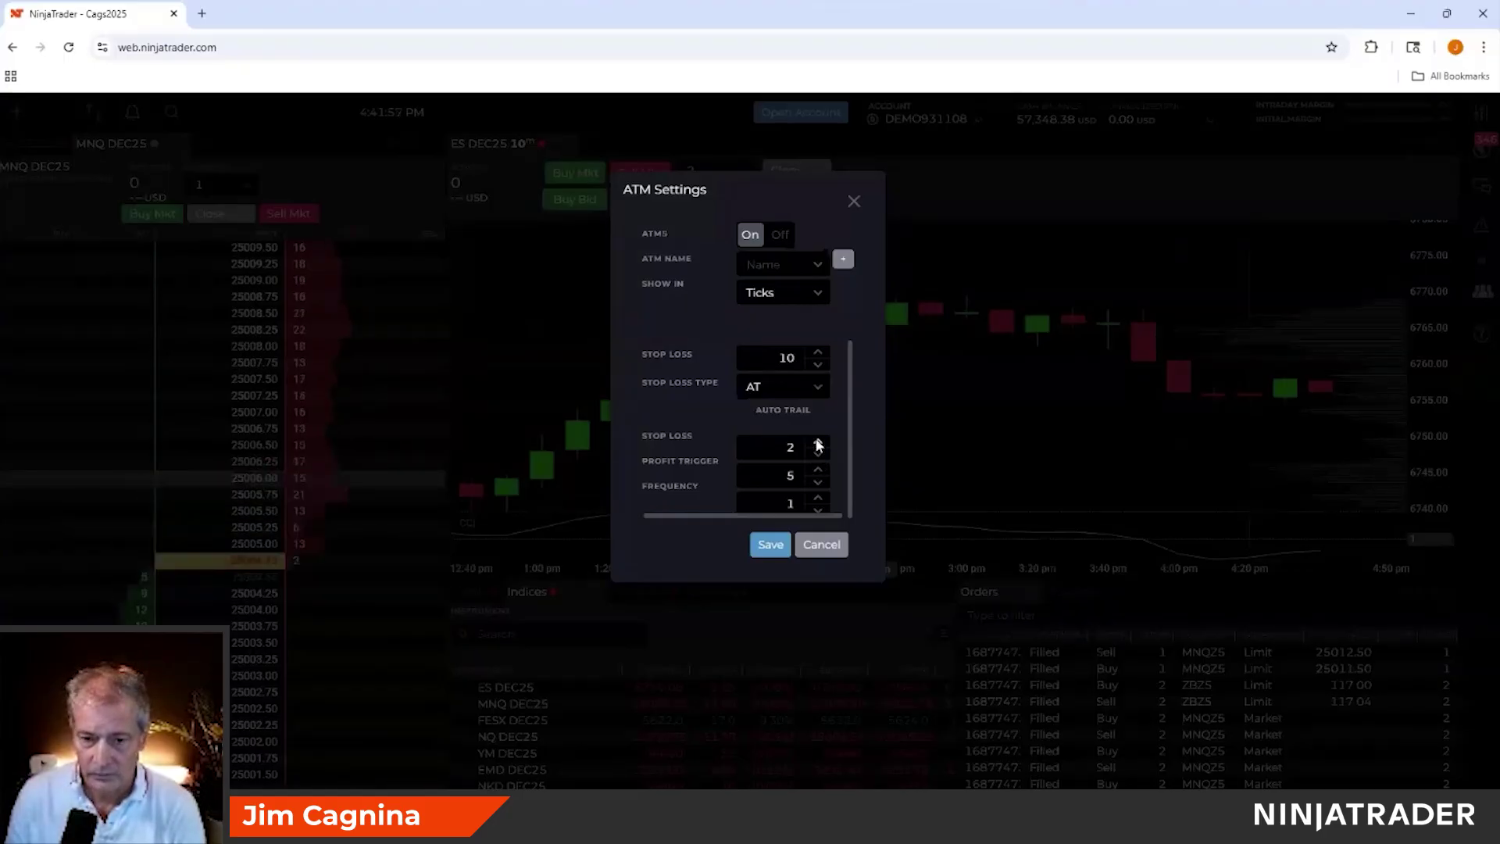
{"action": "left_click", "coordinate": [818, 442]}
{"action": "left_click", "coordinate": [819, 443]}
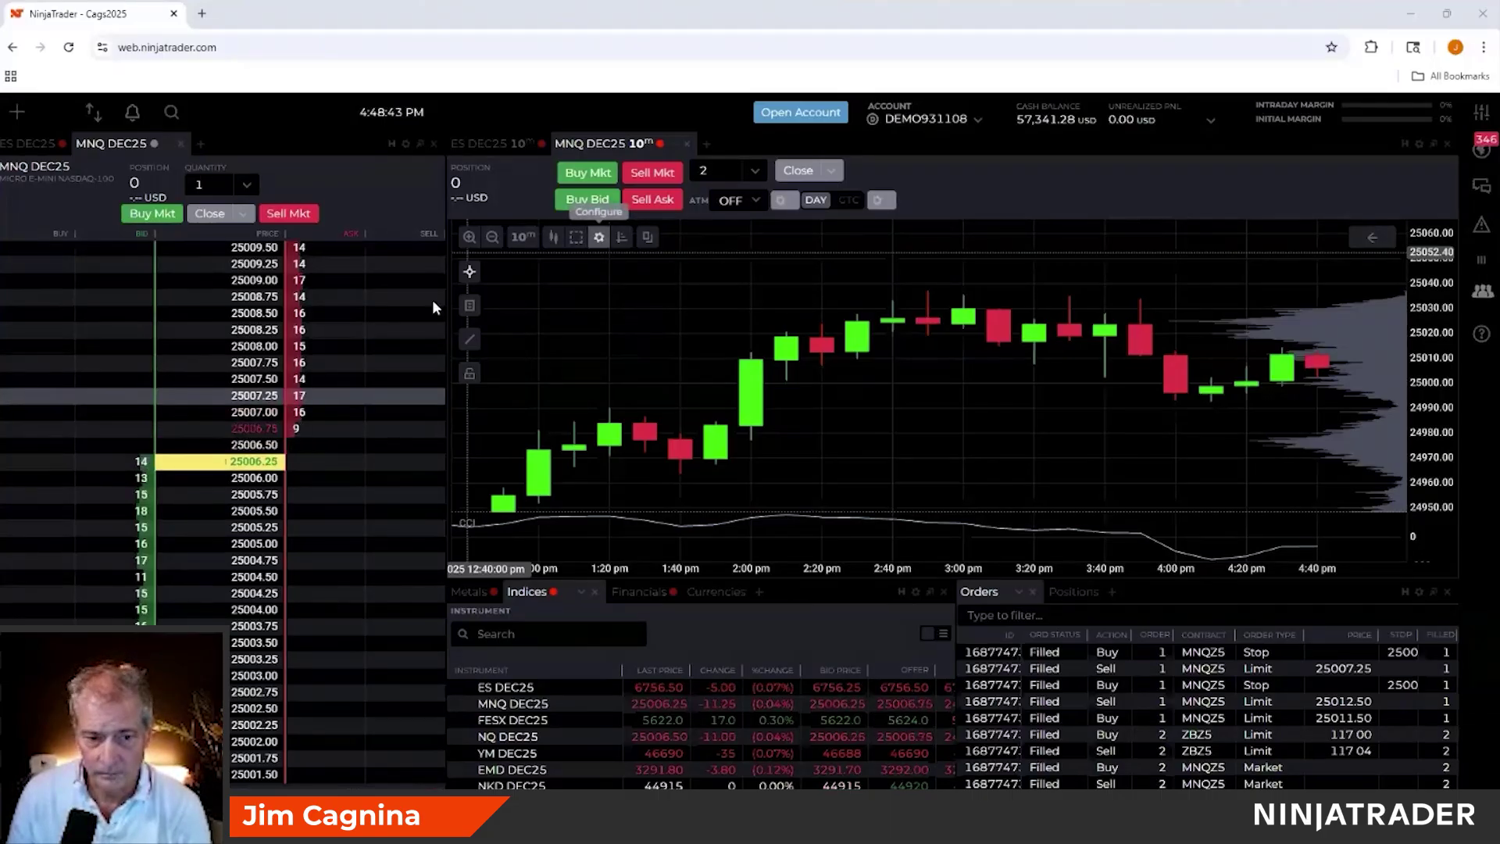
Step: Draw percentage retracement levels upward from the 1:40 pm swing low on the MNQ DEC25 10-minute chart
{"action": "left_click", "coordinate": [470, 344]}
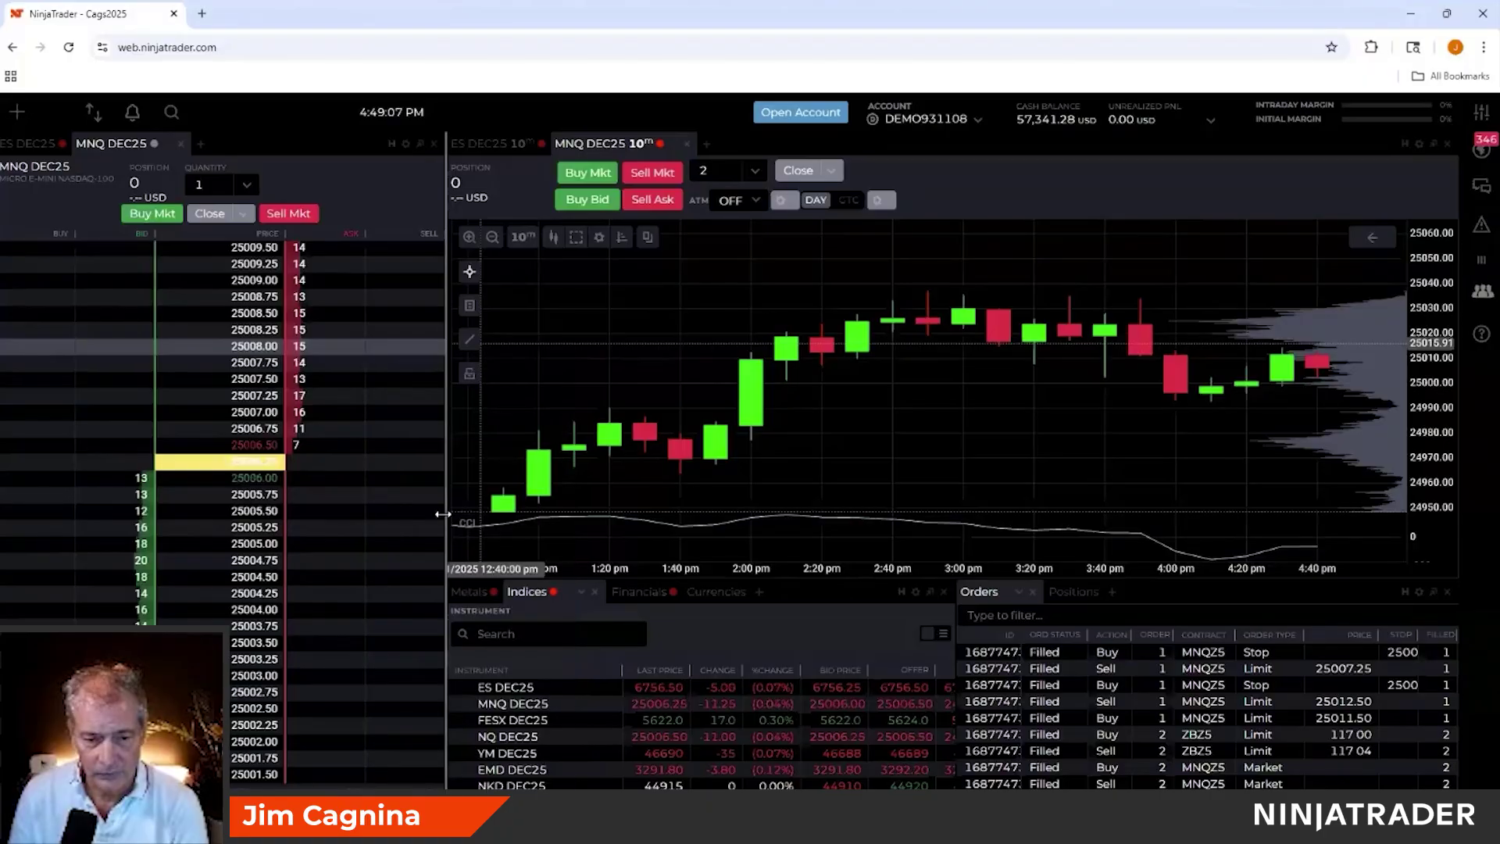
{"action": "left_click", "coordinate": [442, 514]}
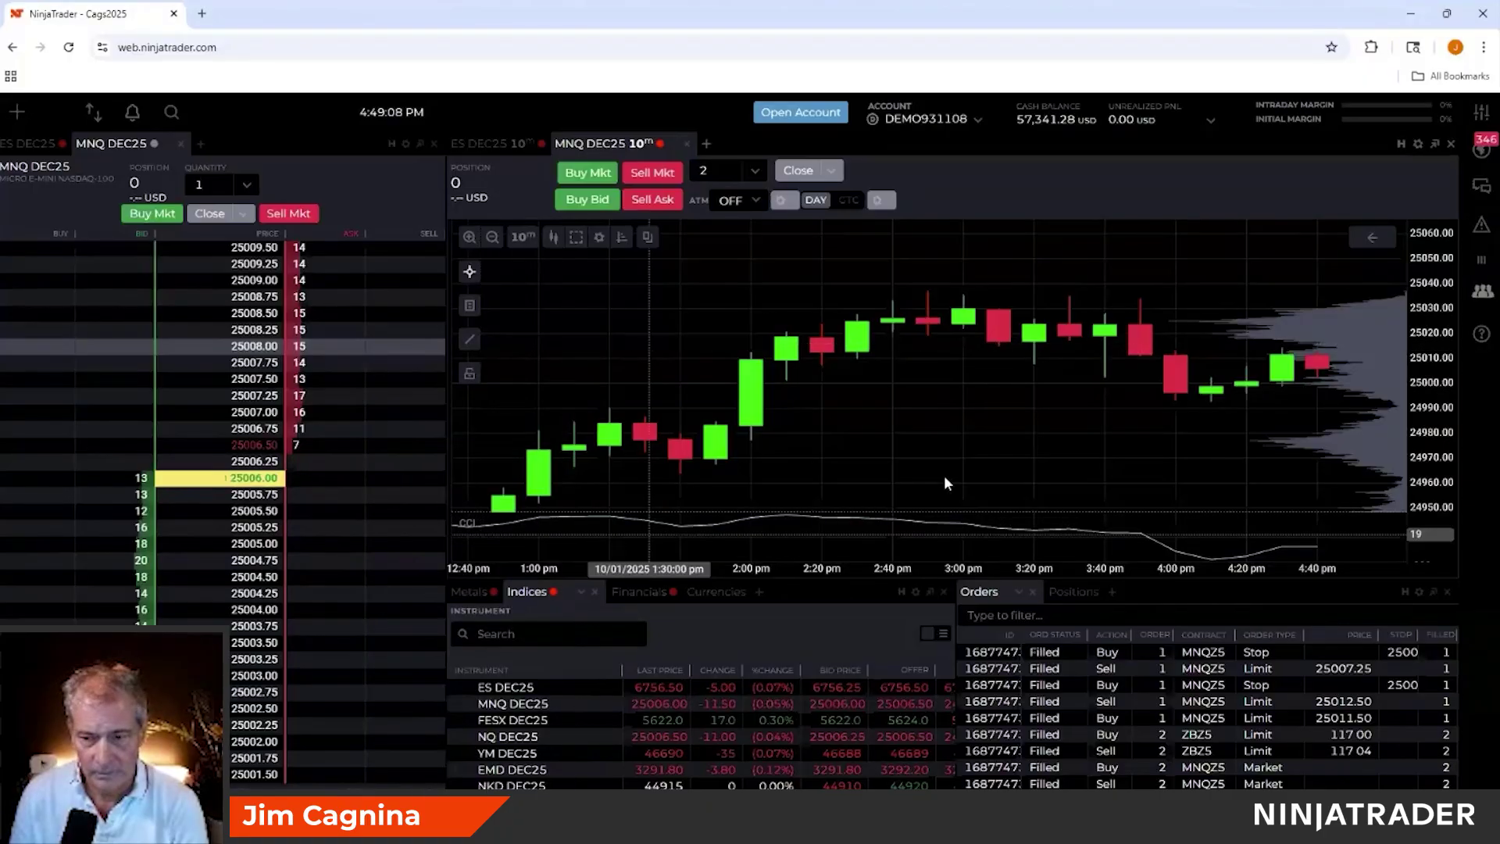
{"action": "left_click", "coordinate": [681, 472]}
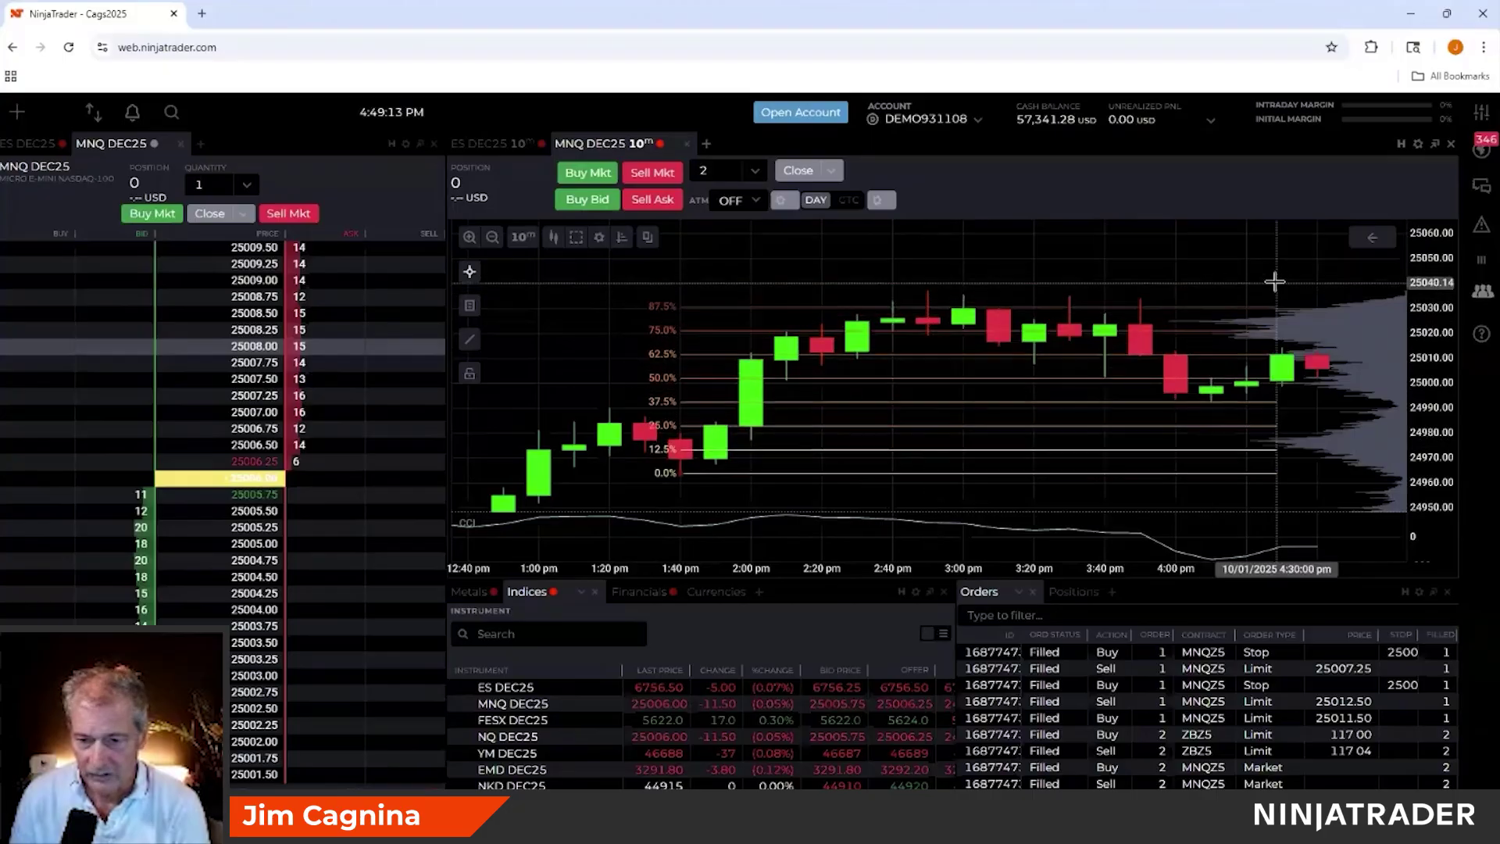
{"action": "left_click", "coordinate": [859, 288]}
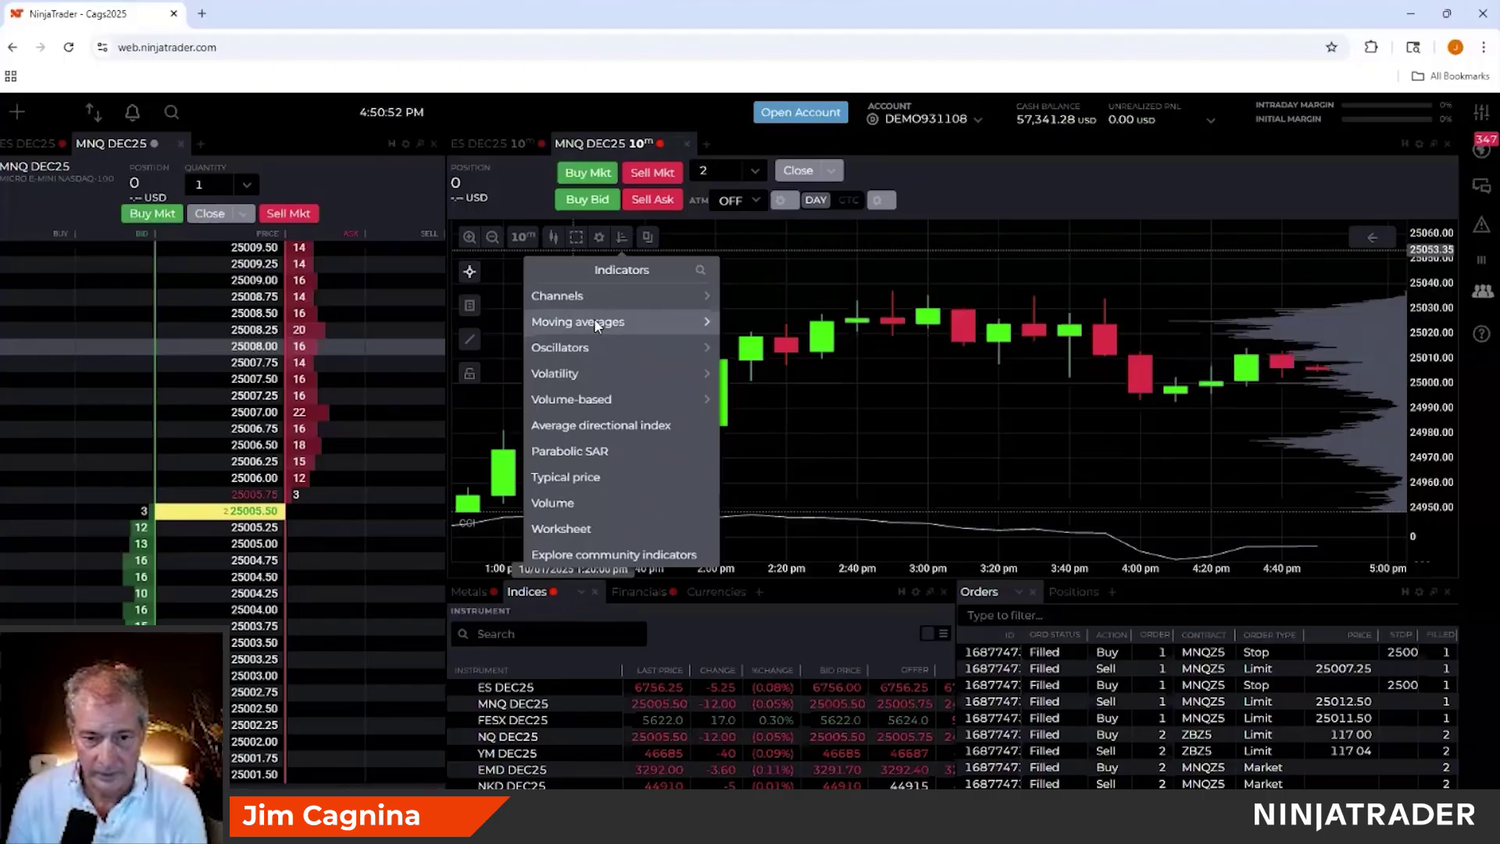
Step: Add a 14-period SMA moving average of the close to the MNQ DEC25 chart as an overlay
{"action": "left_click", "coordinate": [594, 317]}
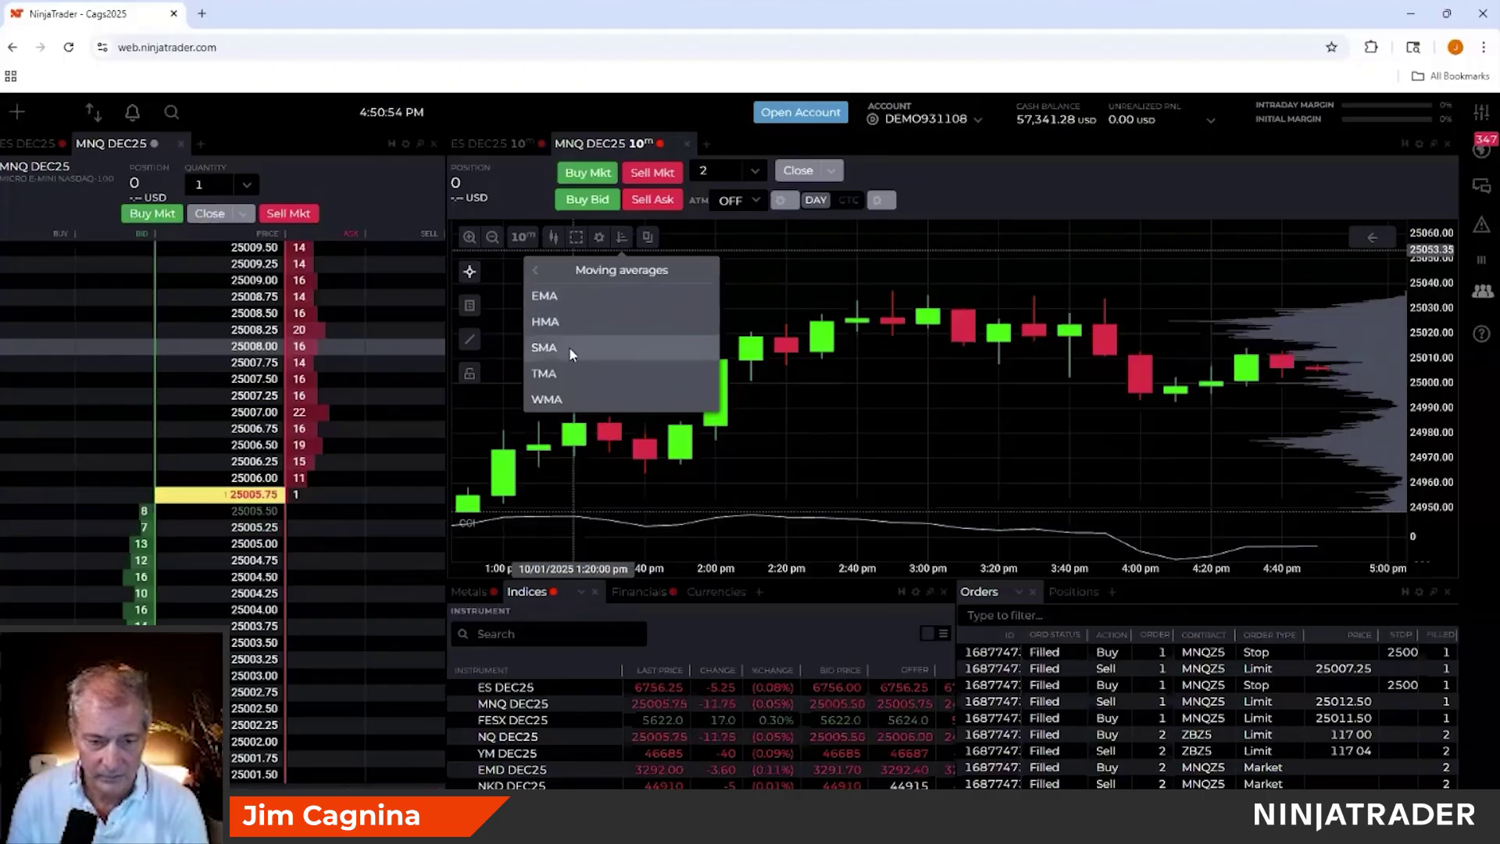
{"action": "left_click", "coordinate": [568, 345]}
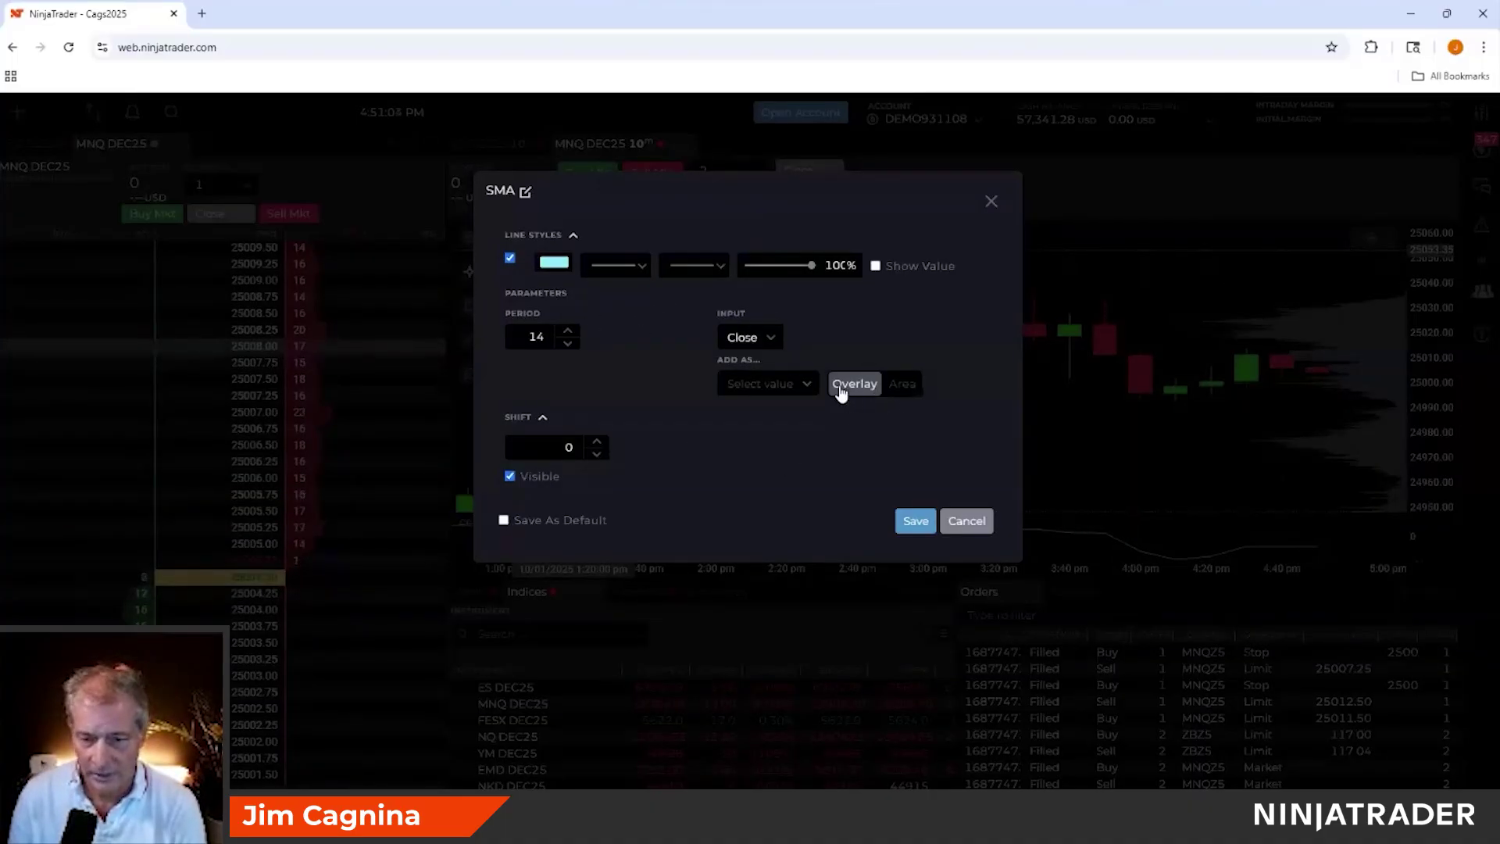
{"action": "left_click", "coordinate": [916, 521]}
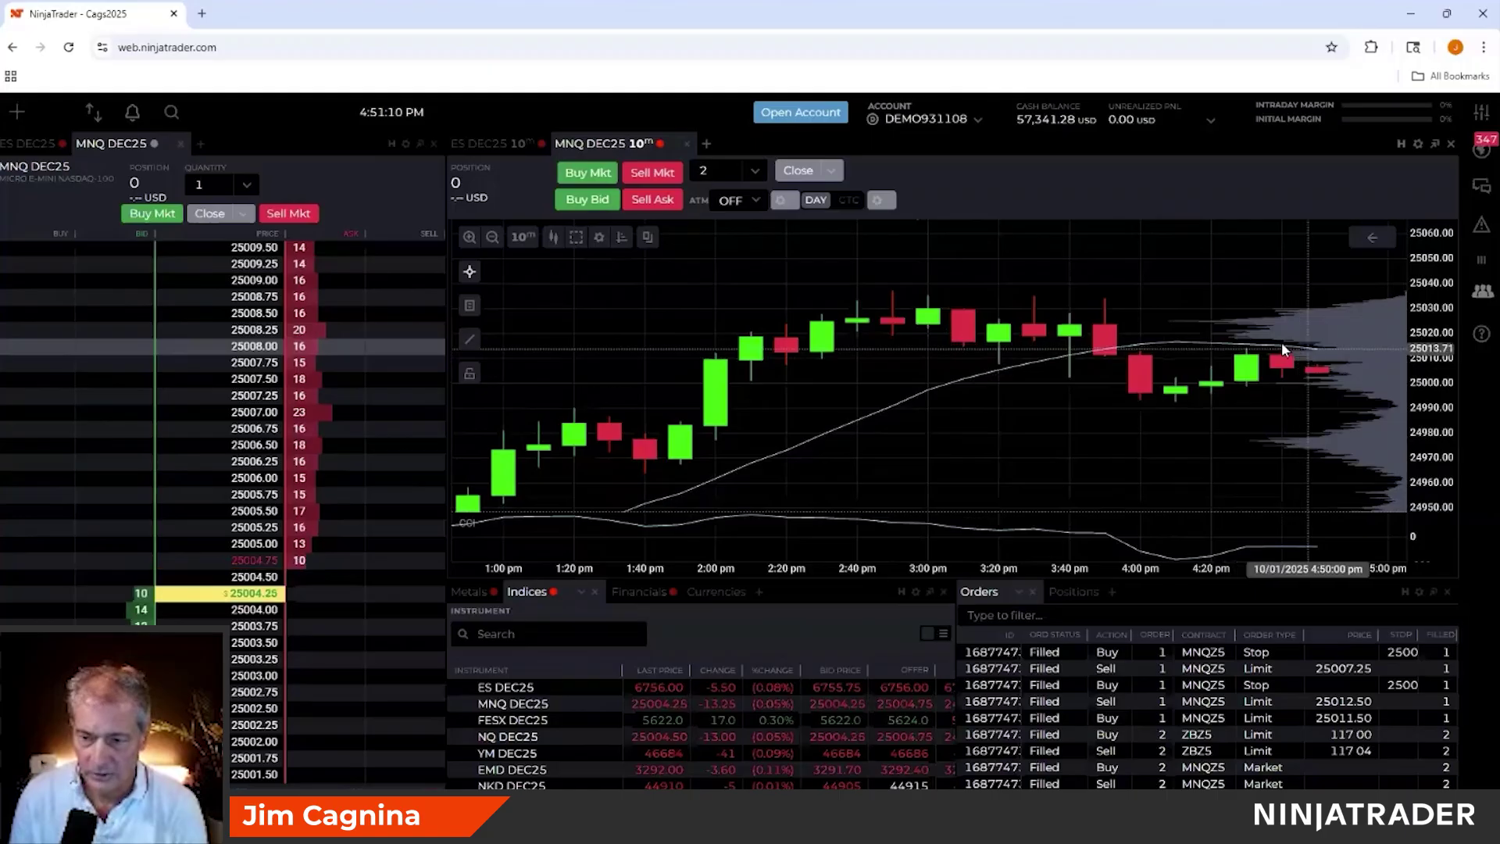
Step: Set the period of the chart's SMA to 8 and save the indicator settings
{"action": "double_click", "coordinate": [867, 417]}
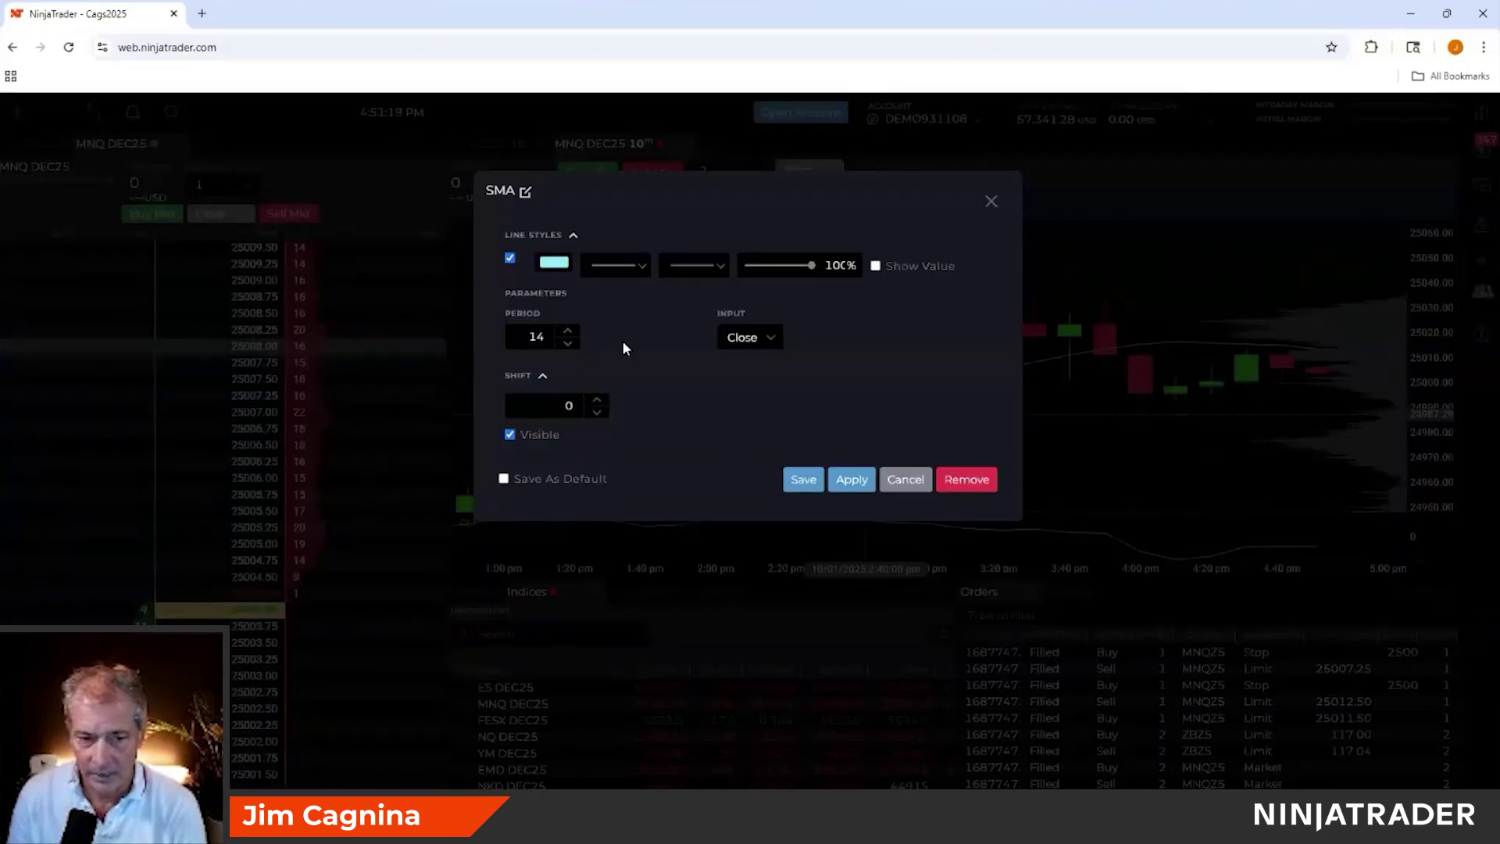
{"action": "left_click", "coordinate": [568, 345]}
{"action": "left_click", "coordinate": [567, 344]}
{"action": "left_click", "coordinate": [568, 344]}
{"action": "left_click", "coordinate": [568, 345]}
{"action": "left_click", "coordinate": [567, 344]}
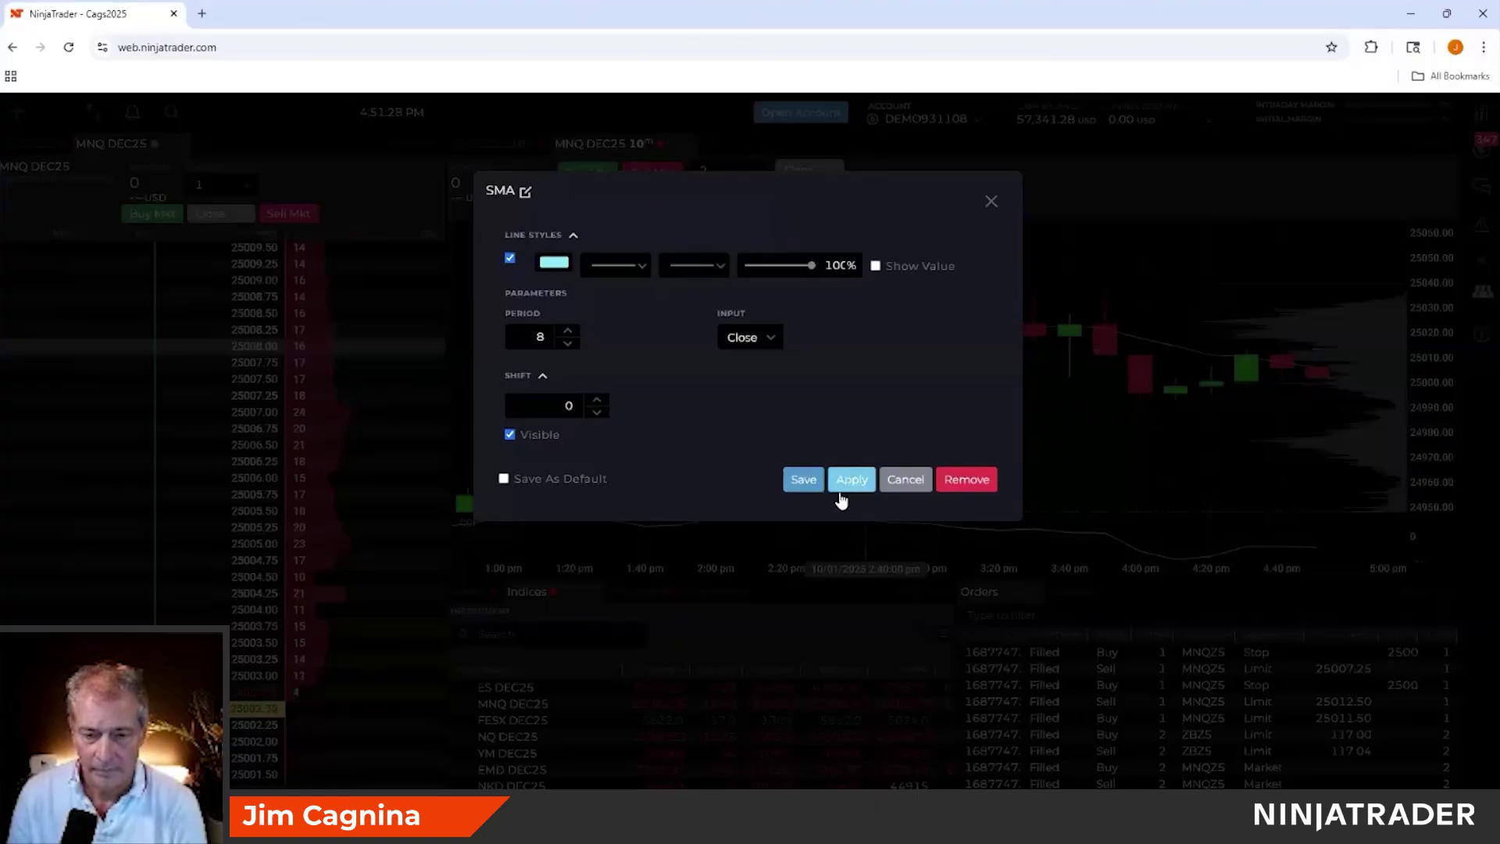
{"action": "left_click", "coordinate": [803, 481]}
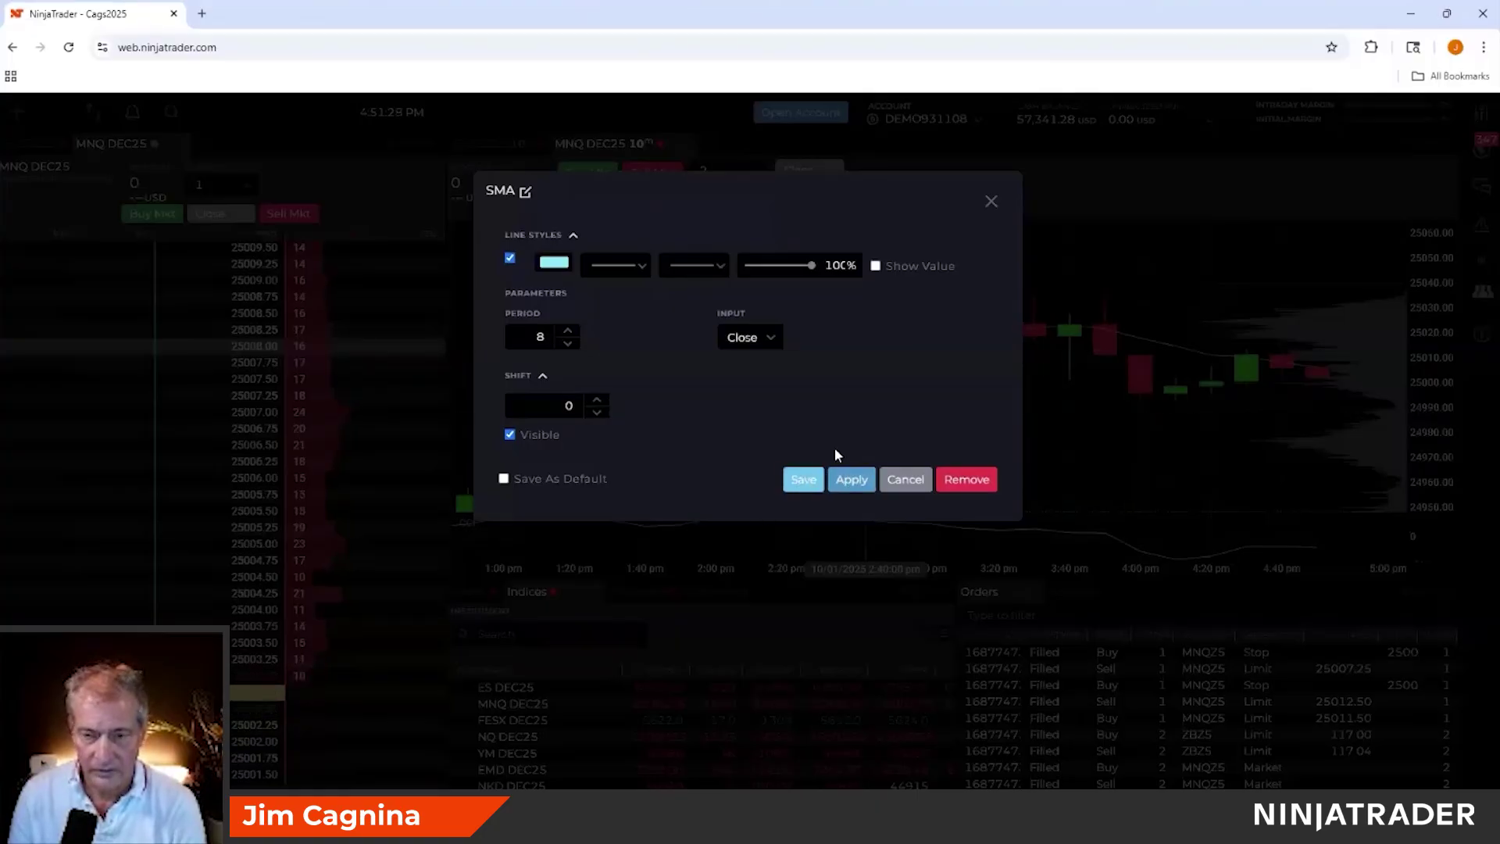